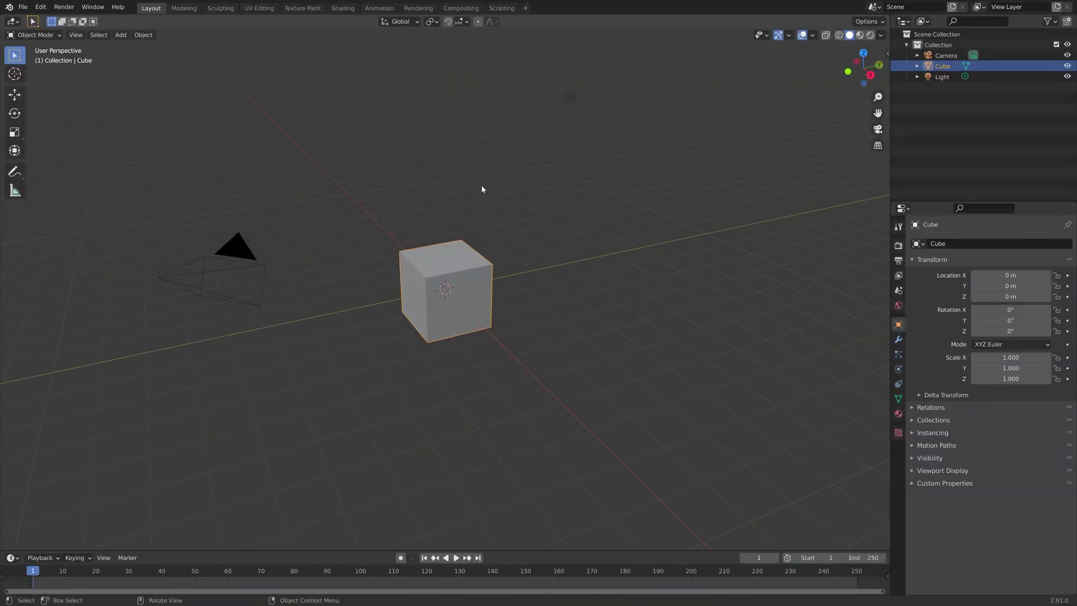
# - Delete the default cube and the light, leaving only the camera
pyautogui.click(482, 188)
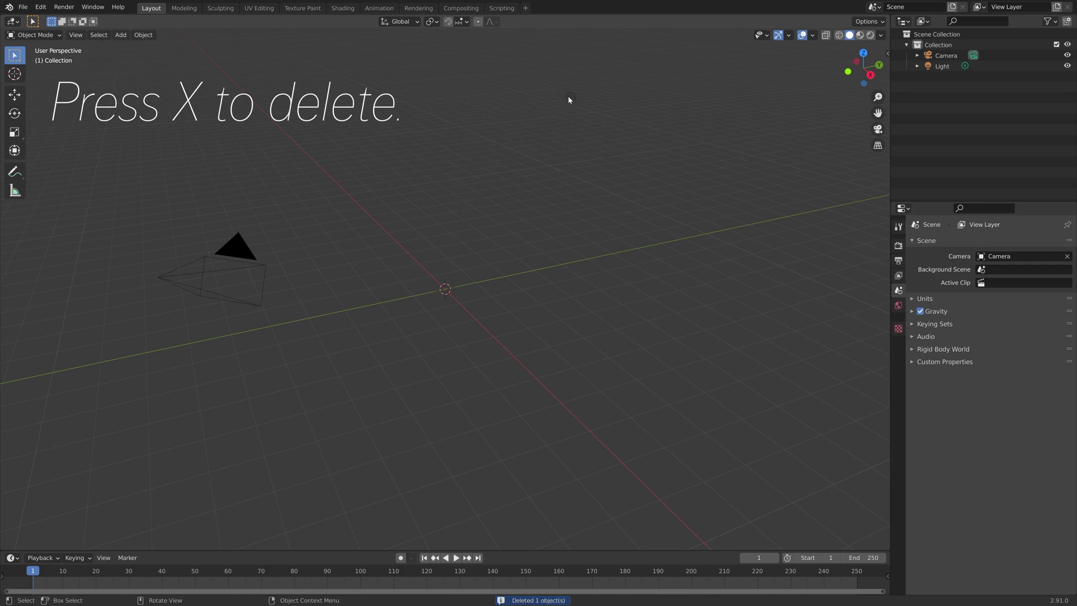
pyautogui.click(568, 97)
pyautogui.press('x')
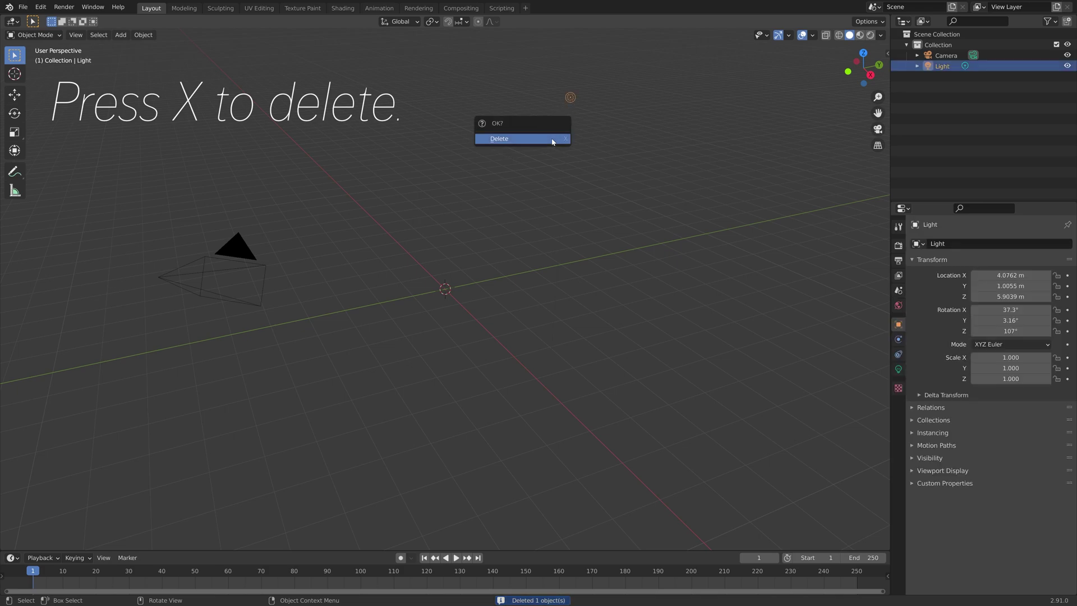
pyautogui.click(553, 142)
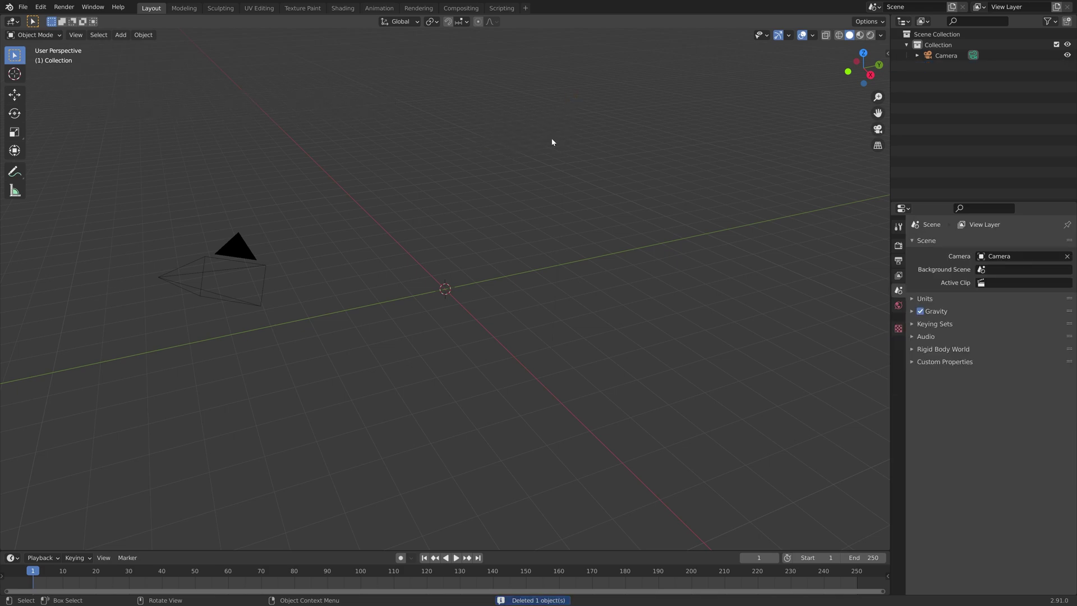
# - Set the World colour to an Environment Texture
pyautogui.click(897, 305)
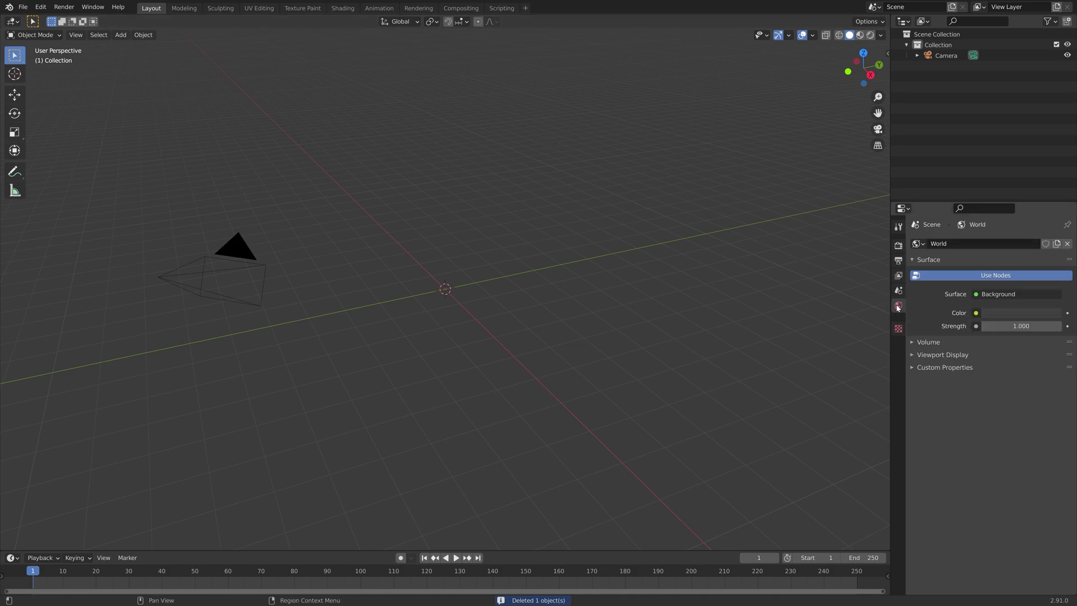
pyautogui.click(975, 313)
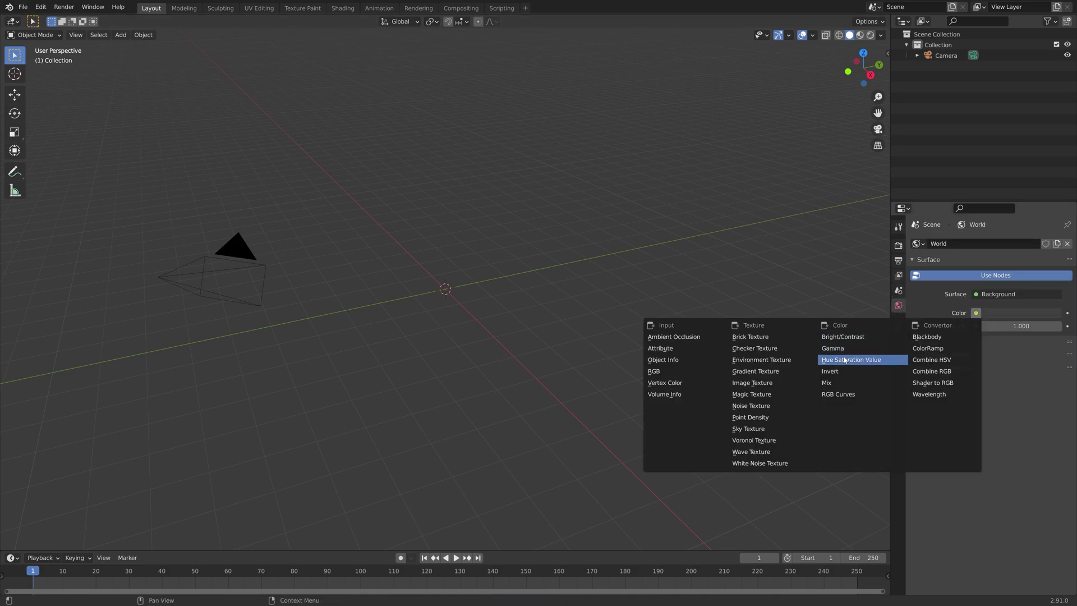
pyautogui.click(805, 359)
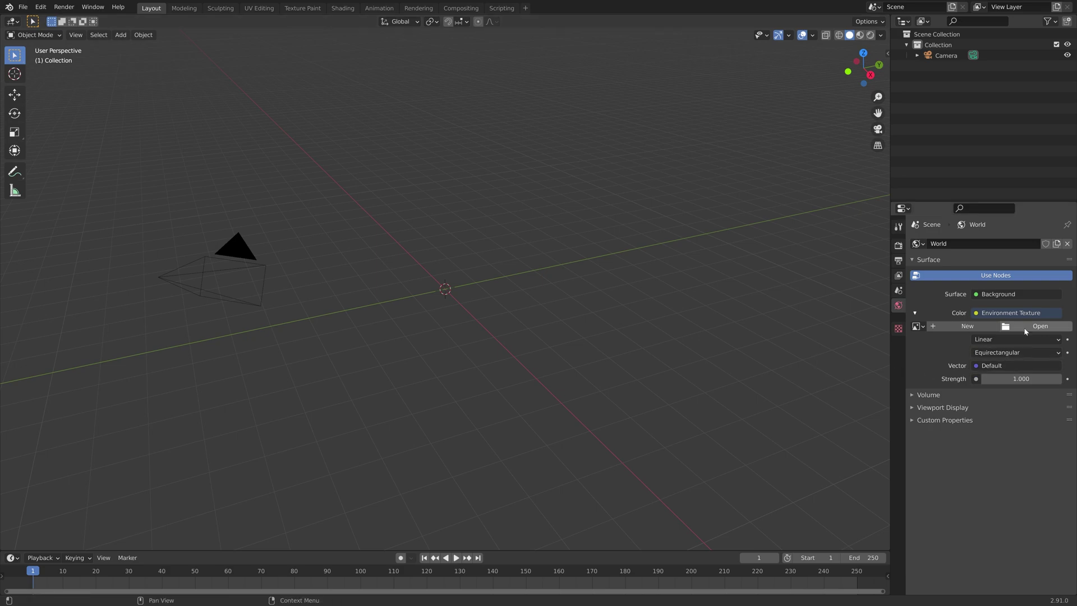
pyautogui.hotkey('alt', 'Tab')
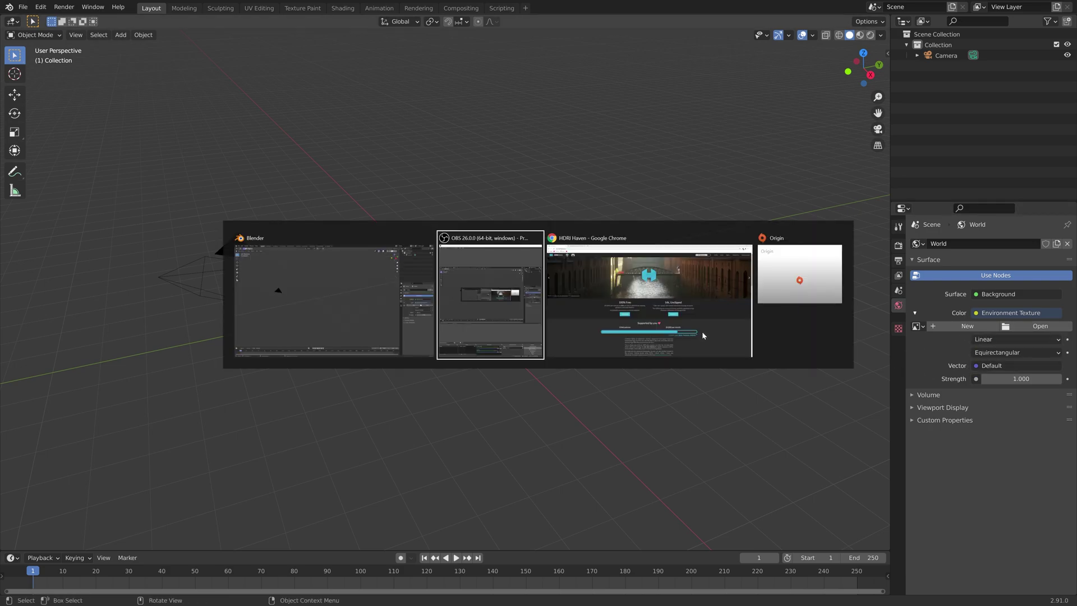
# - Browse HDRI Haven's full HDRI library filtered to Outdoor > Grass
pyautogui.click(701, 331)
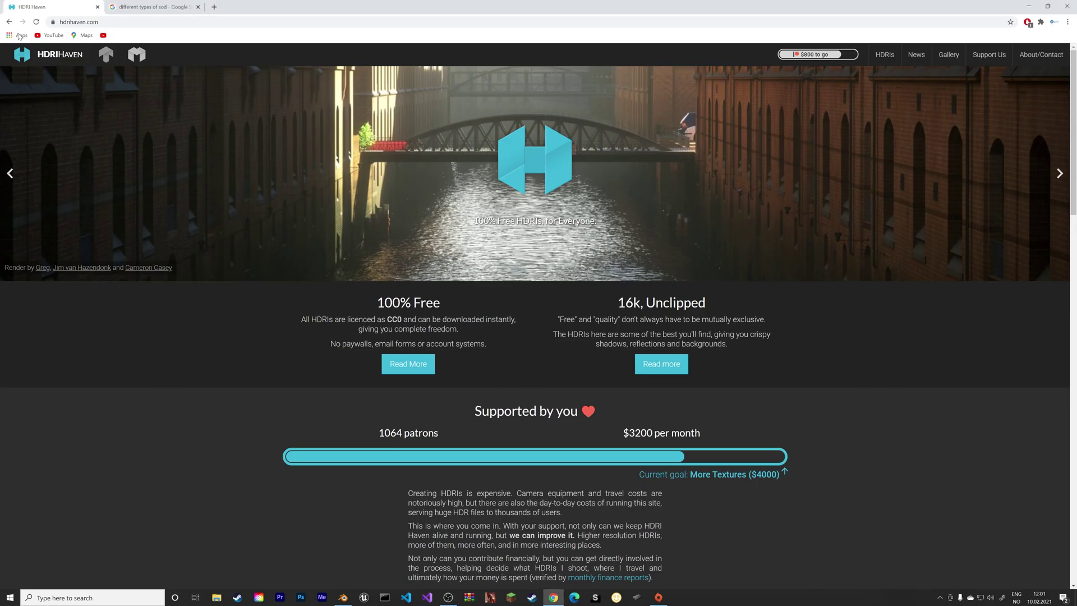
pyautogui.scroll(-7, 466, 251)
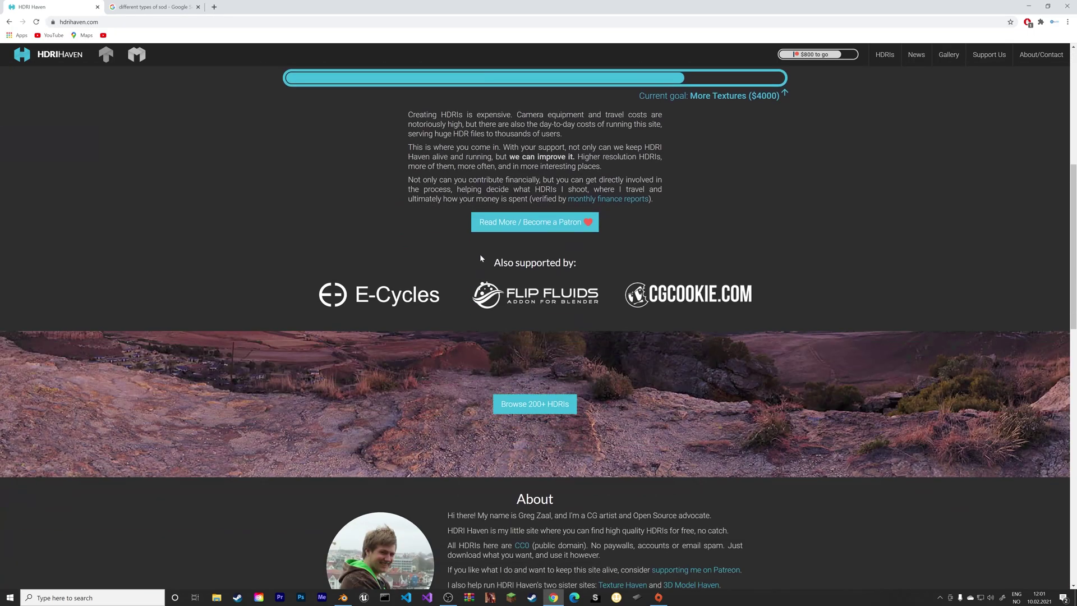
pyautogui.click(535, 401)
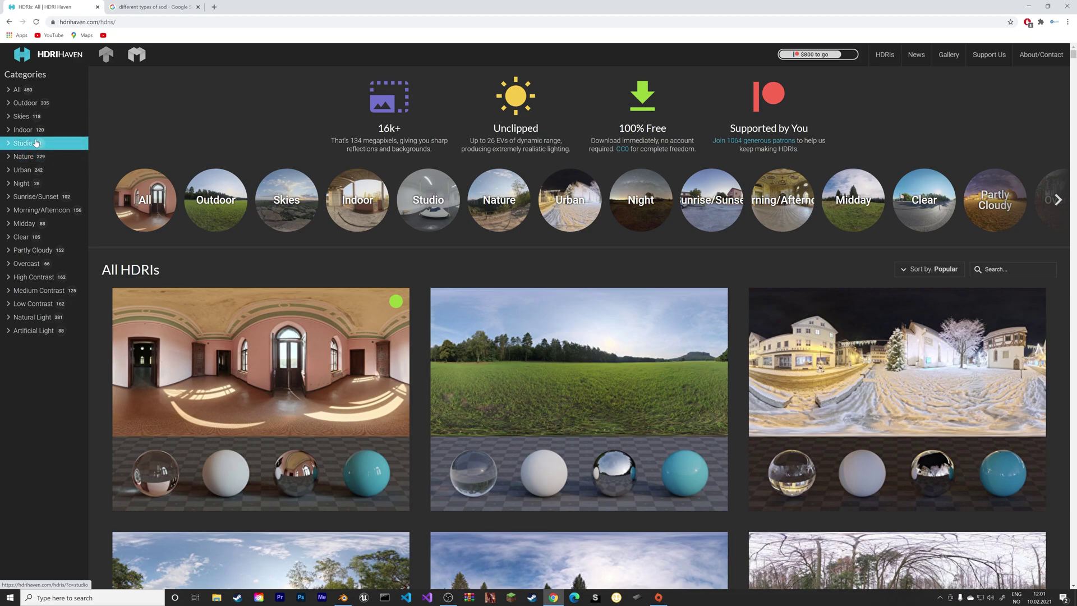
pyautogui.click(31, 104)
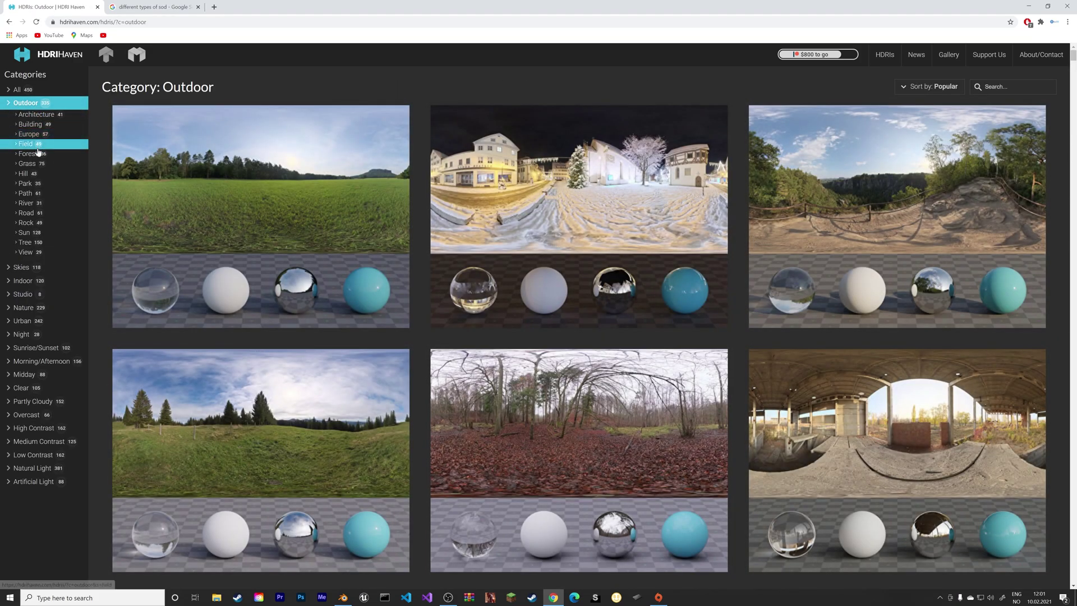
pyautogui.click(38, 164)
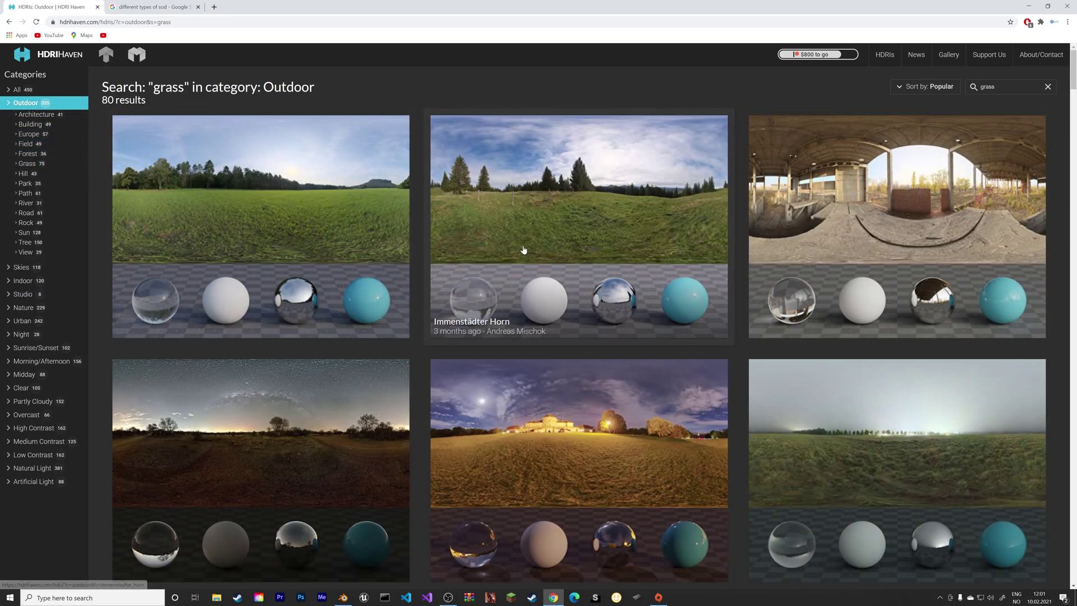
pyautogui.scroll(-7, 526, 246)
pyautogui.scroll(-20, 525, 246)
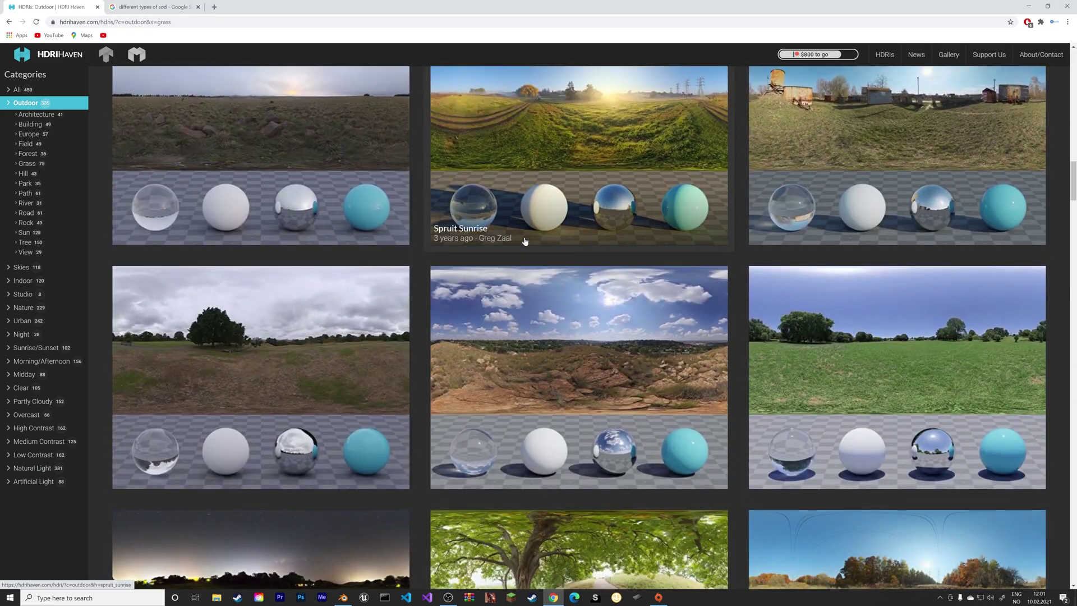
pyautogui.scroll(-8, 525, 242)
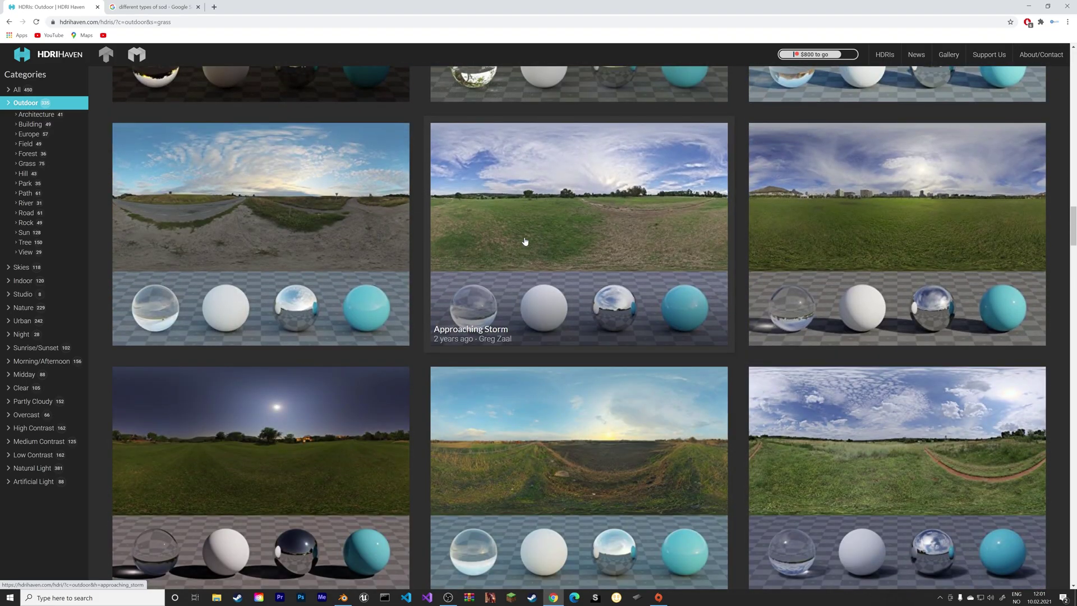
# - Download the 4k HDR of Approaching Storm, then go back to Blender
pyautogui.click(543, 220)
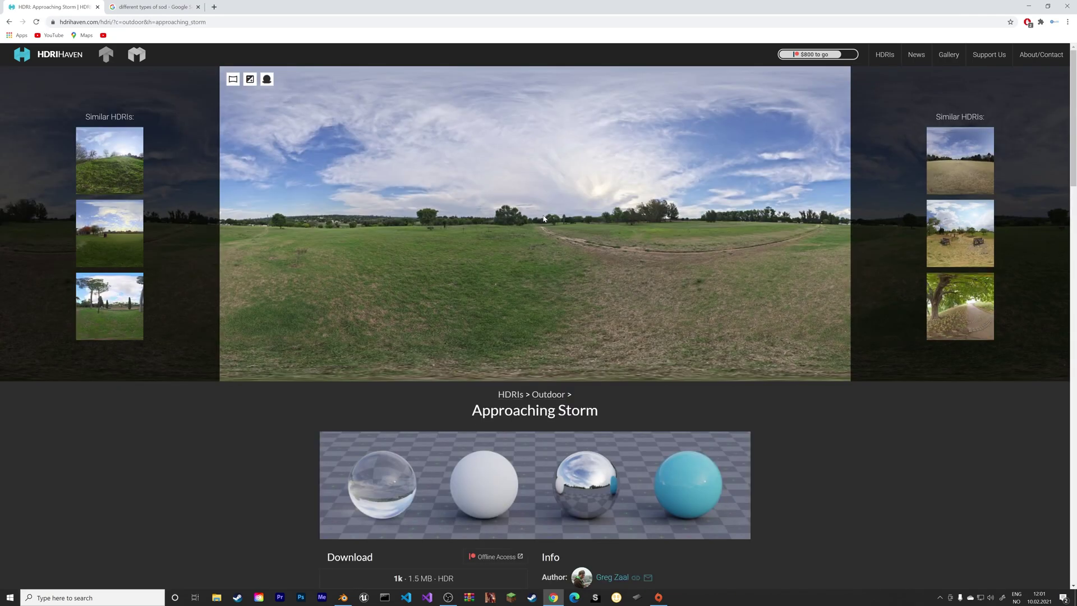
pyautogui.scroll(-5, 544, 222)
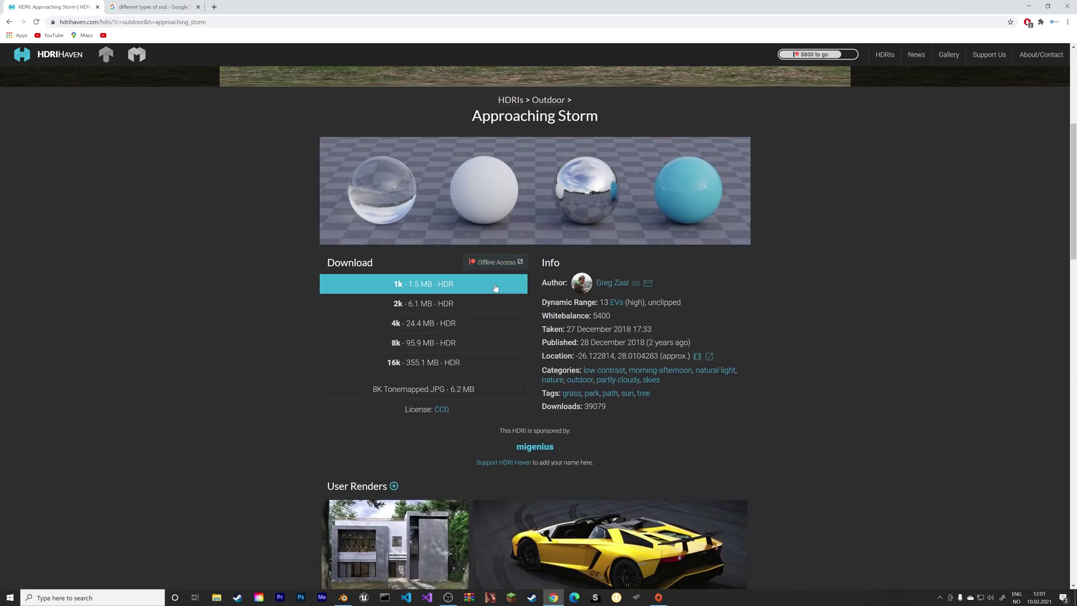
pyautogui.click(462, 328)
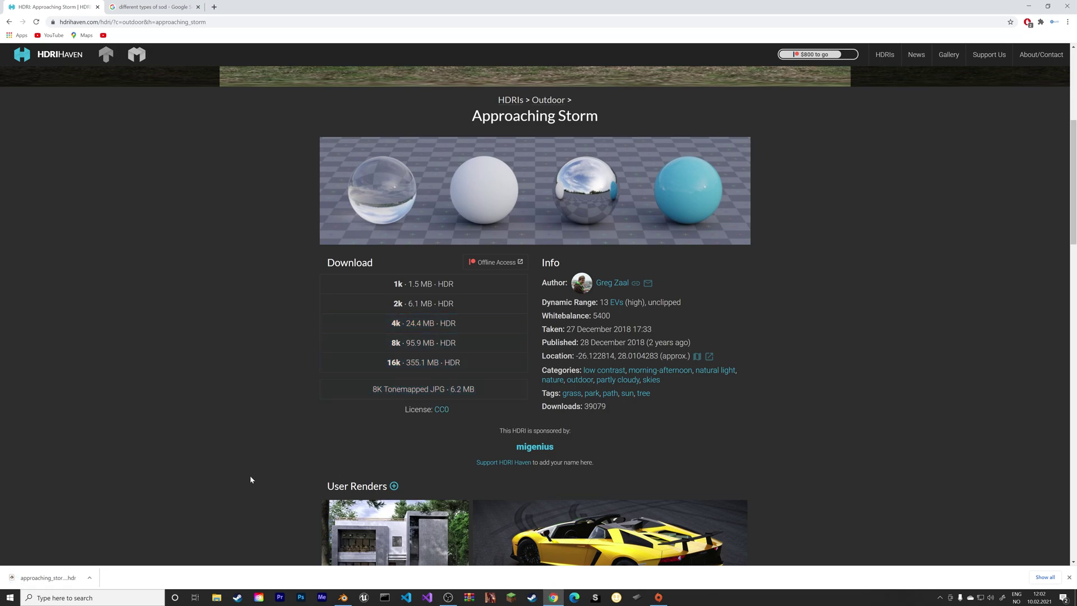
pyautogui.click(342, 596)
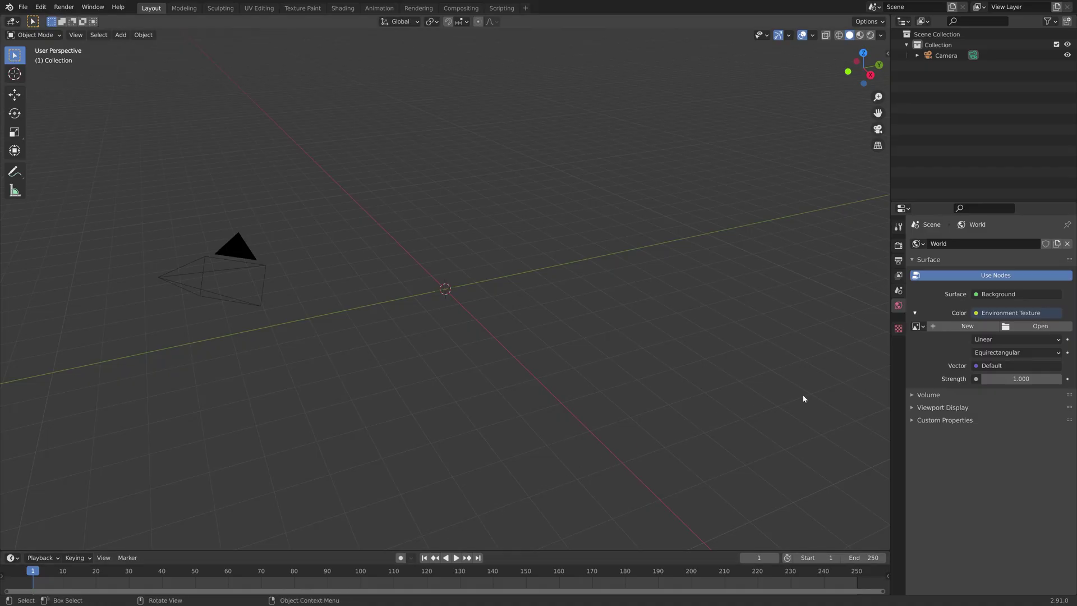
# - Load approaching_storm_4k.hdr from Downloads as the world's environment texture
pyautogui.click(1022, 331)
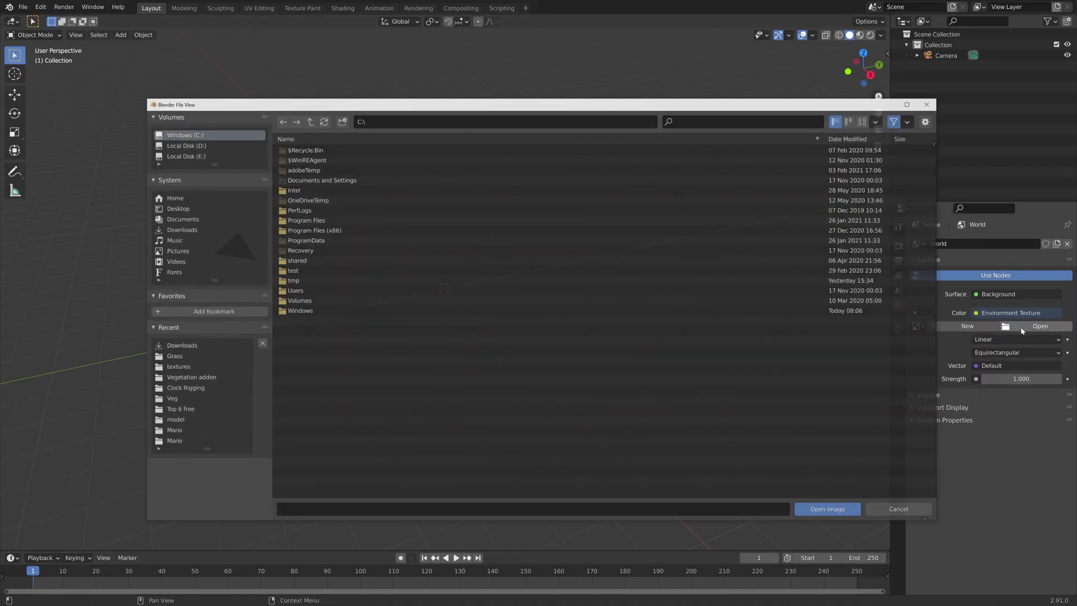
pyautogui.scroll(-10, 329, 399)
pyautogui.scroll(-8, 329, 399)
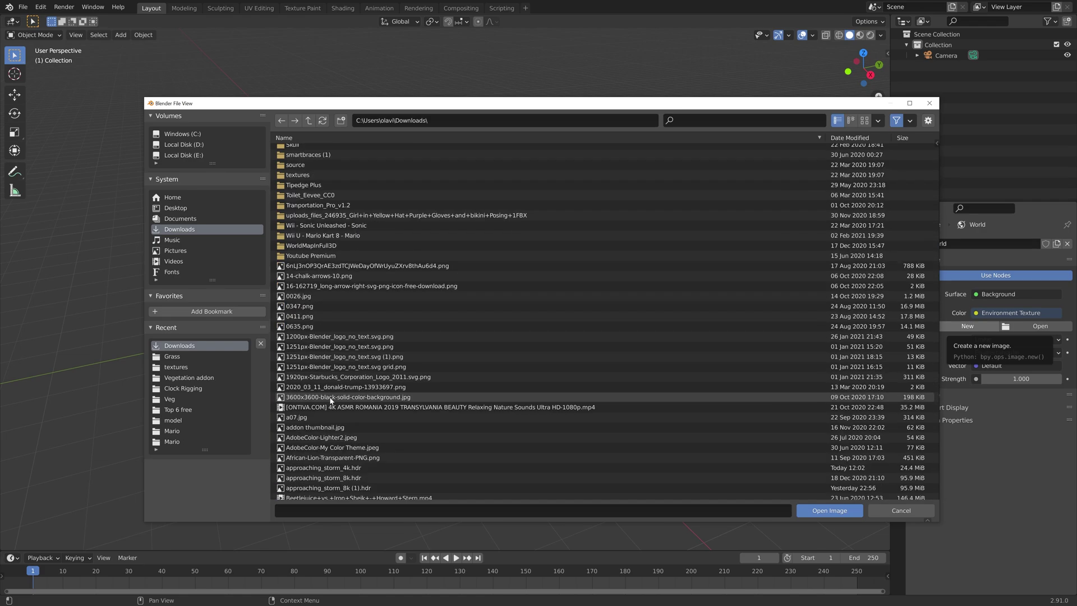
pyautogui.click(348, 468)
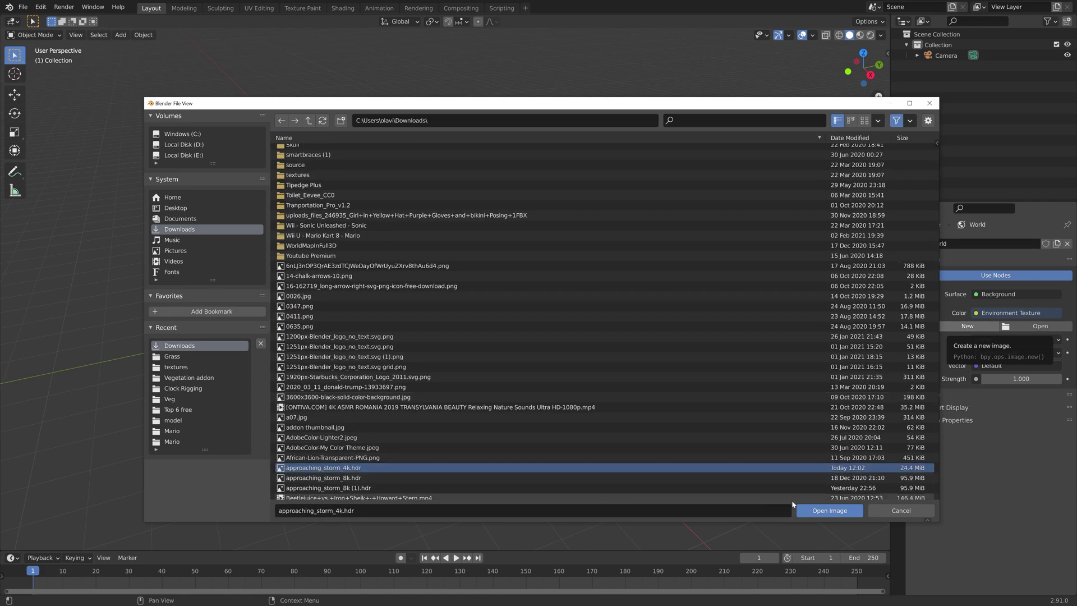
pyautogui.click(809, 509)
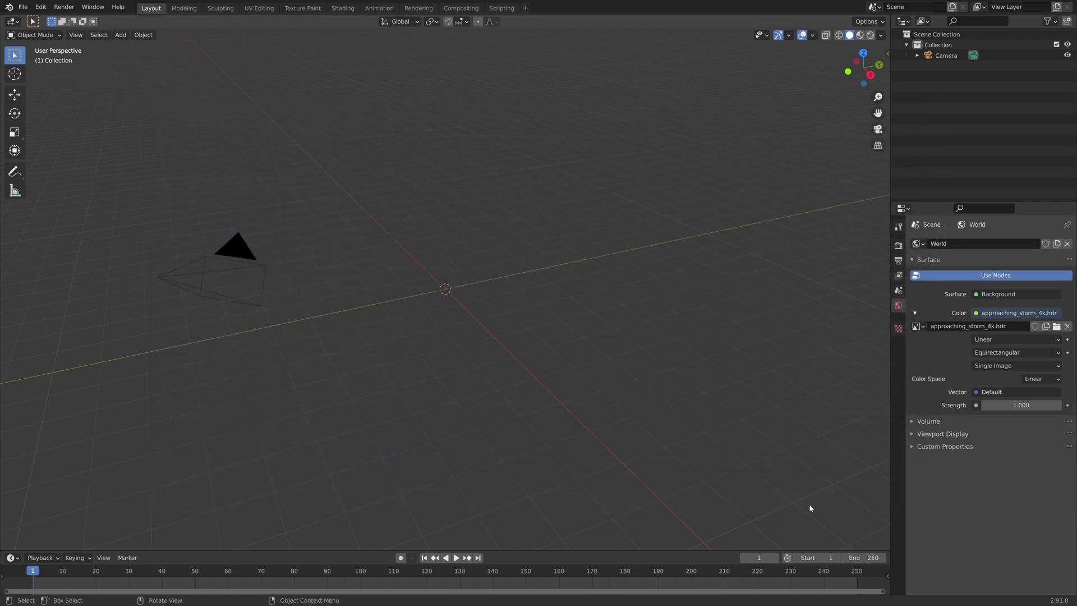
# - Preview the HDRI background in Rendered shading, then return to Solid shading
pyautogui.click(870, 36)
pyautogui.moveTo(504, 360)
pyautogui.mouseDown(button='middle')
pyautogui.moveTo(547, 323)
pyautogui.moveTo(701, 381)
pyautogui.mouseUp(button='middle')
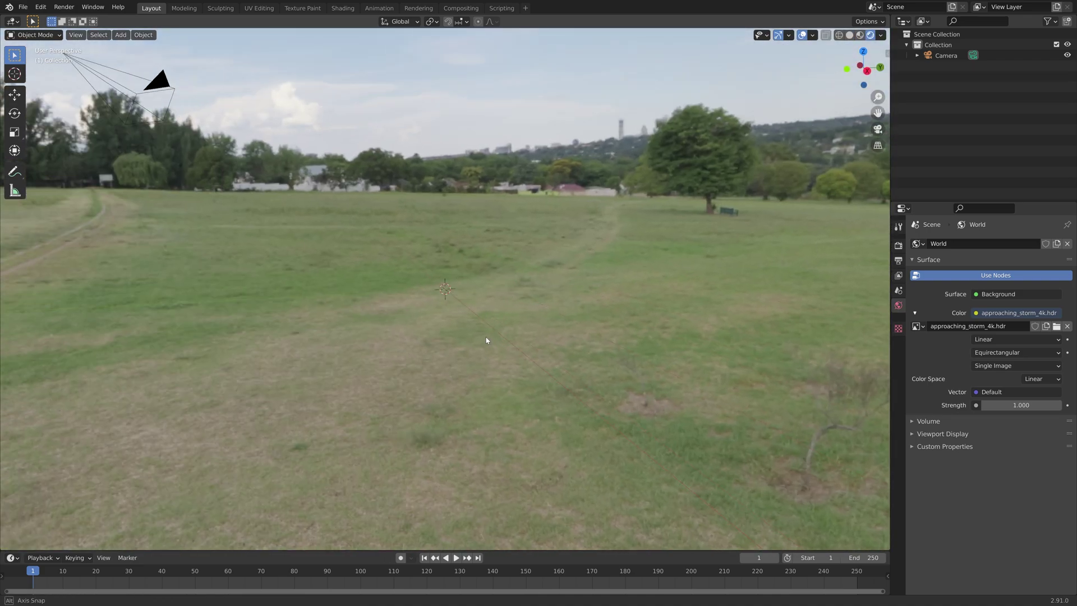
pyautogui.click(849, 35)
pyautogui.moveTo(455, 310)
pyautogui.mouseDown(button='middle')
pyautogui.moveTo(459, 297)
pyautogui.moveTo(467, 308)
pyautogui.mouseUp(button='middle')
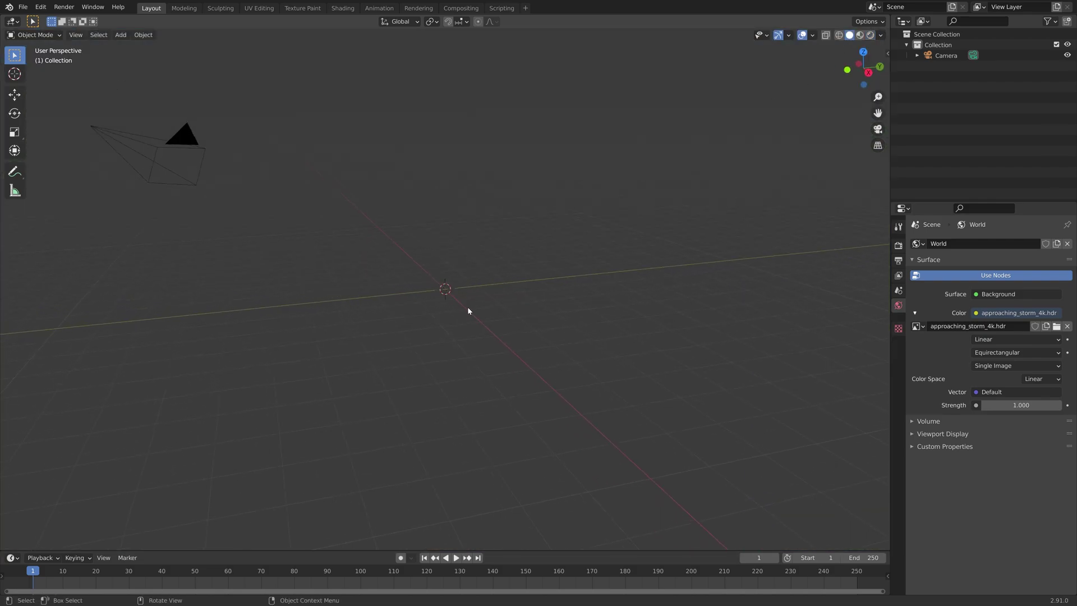
# - Search Preferences add-ons for 'imag' to confirm Import Images as Planes is enabled, then close Preferences
pyautogui.click(40, 7)
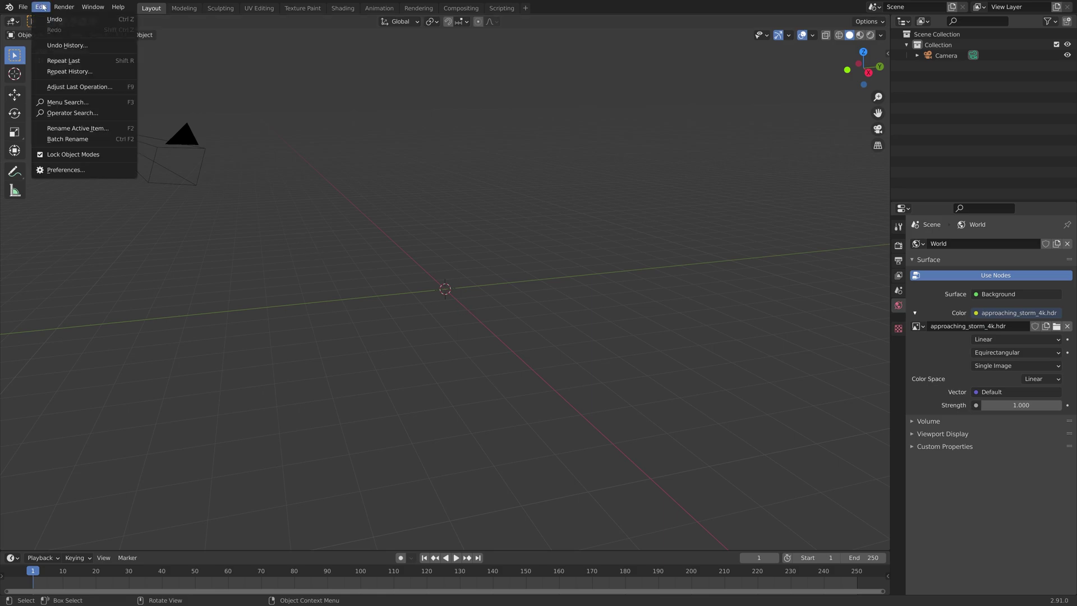
pyautogui.click(65, 170)
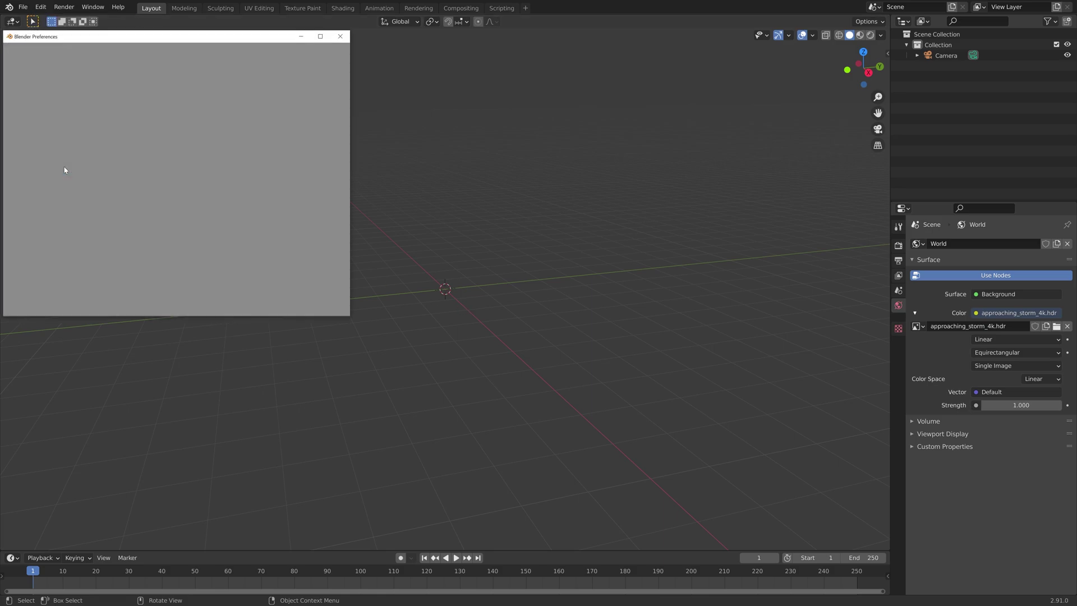
pyautogui.click(291, 66)
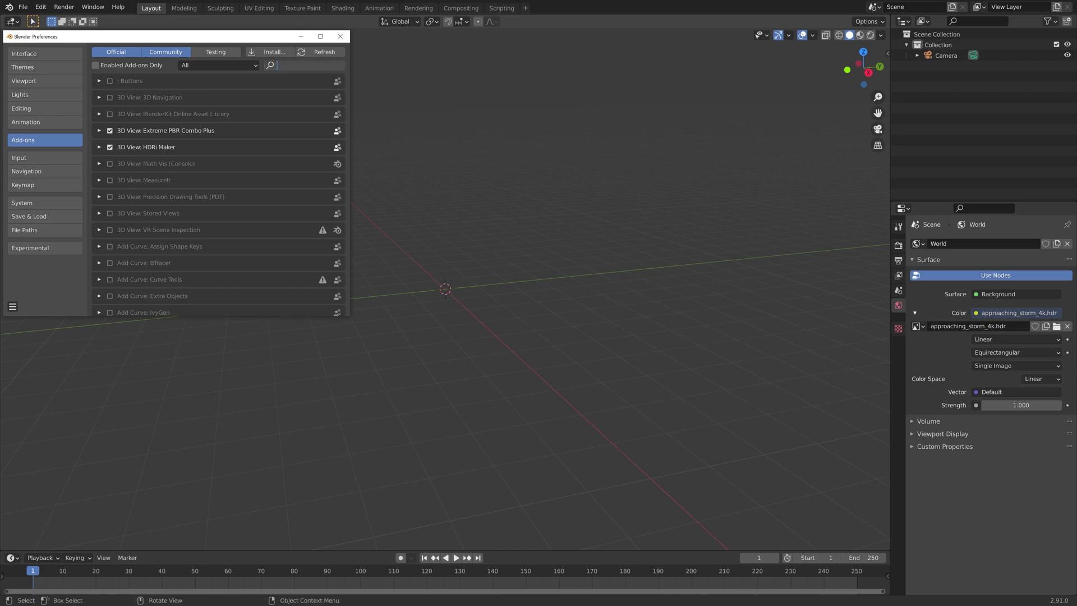
pyautogui.write('imag')
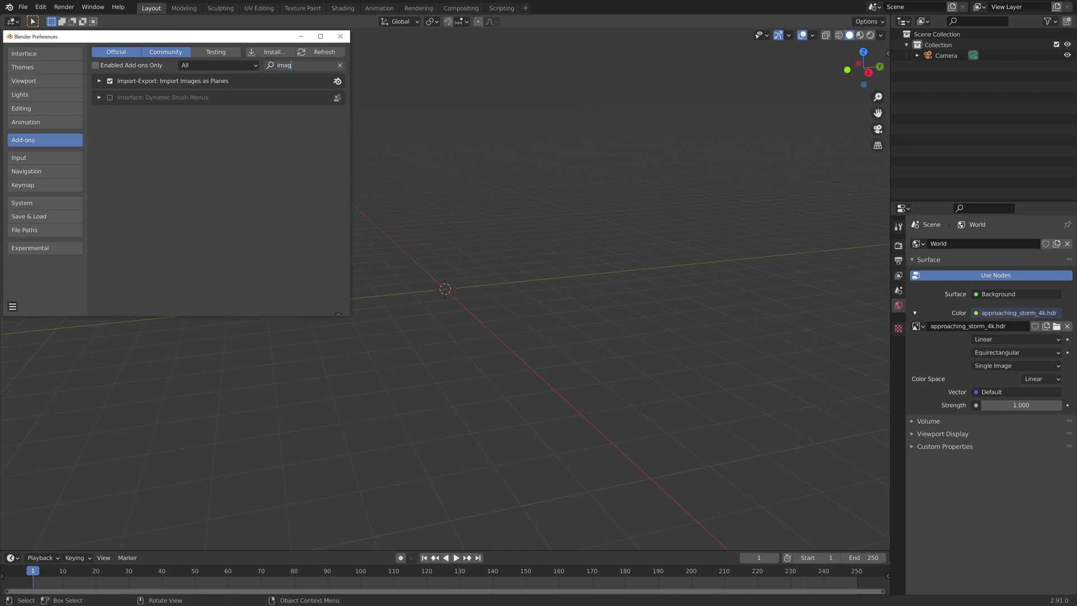
pyautogui.press('Return')
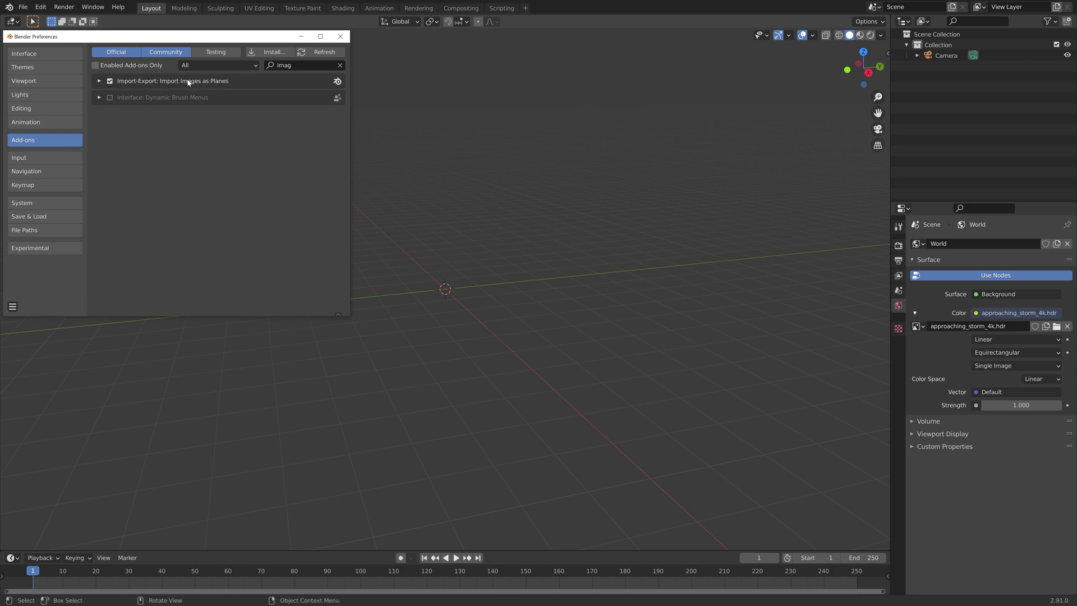
pyautogui.click(340, 36)
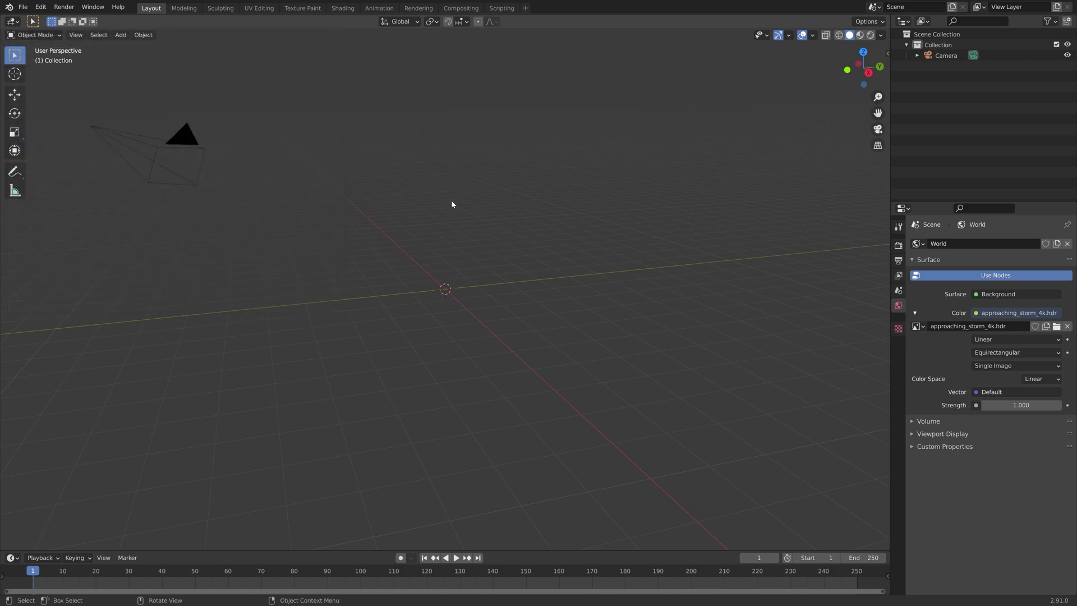
# - Start Add > Image > Images as Planes, then show the 'different types of sod' Google Images results
pyautogui.hotkey('shift', 'a')
pyautogui.moveTo(452, 203)
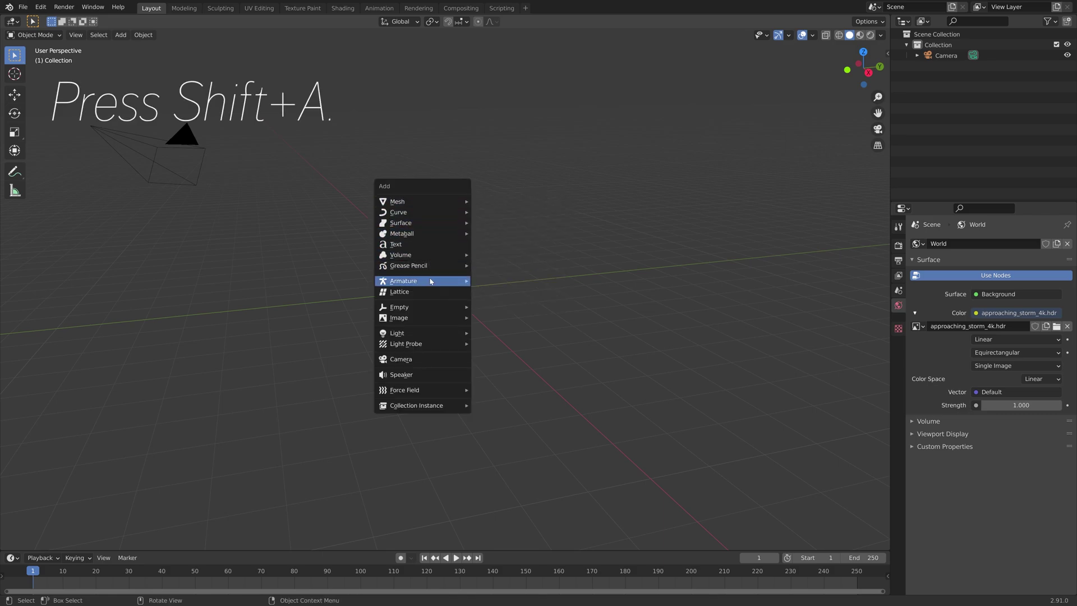
pyautogui.moveTo(431, 321)
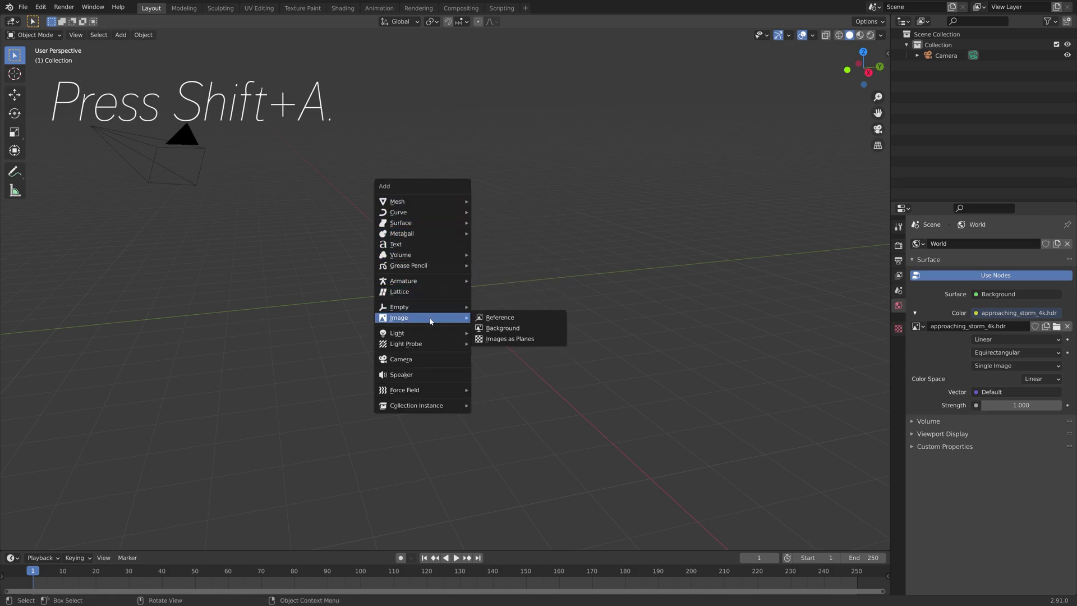
pyautogui.click(505, 338)
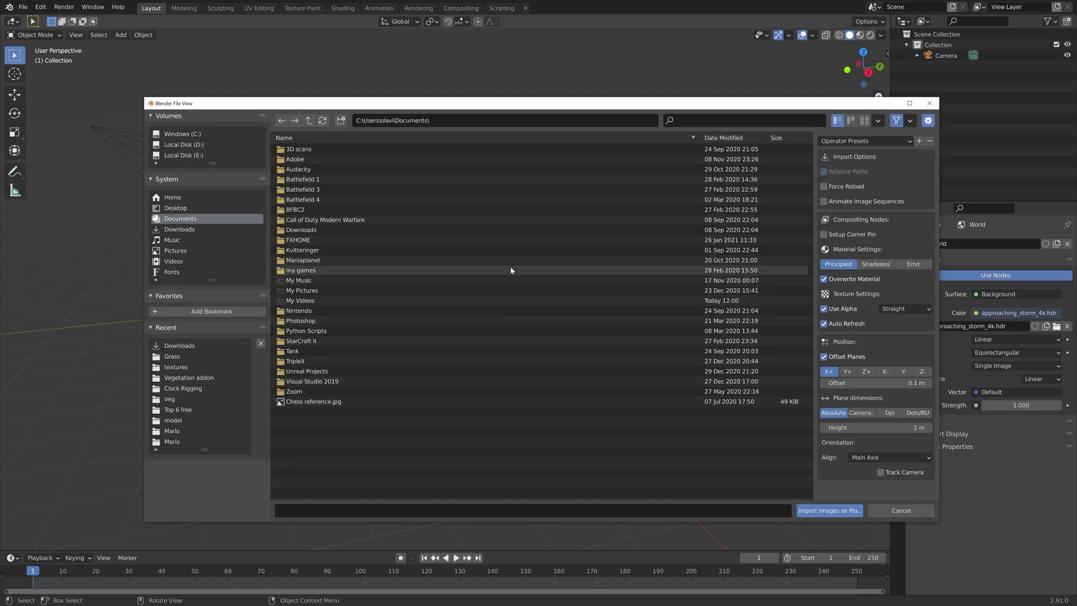
pyautogui.hotkey('alt', 'Tab')
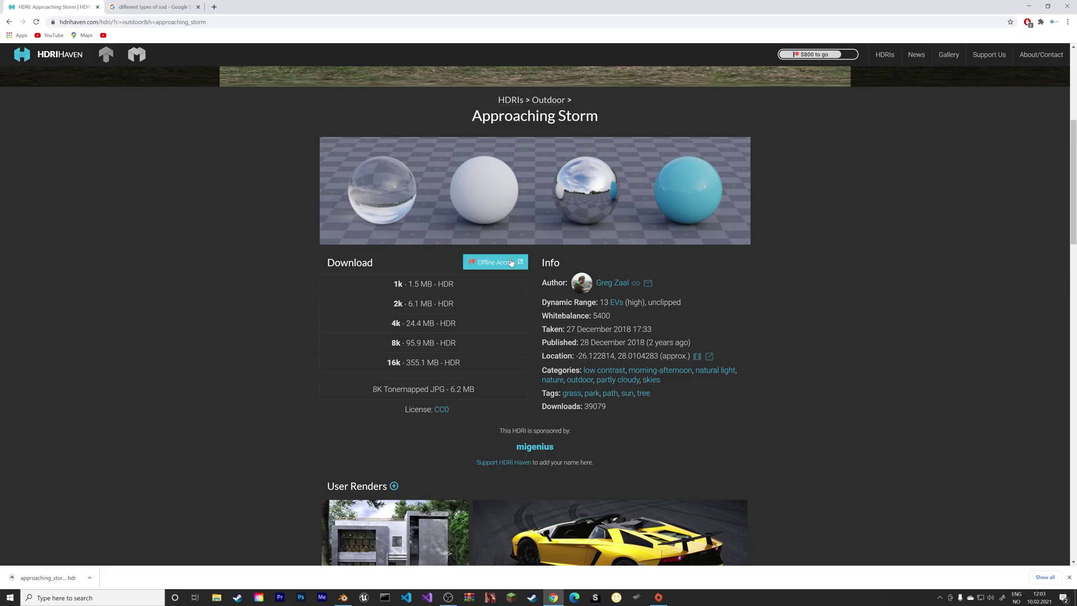
pyautogui.click(144, 7)
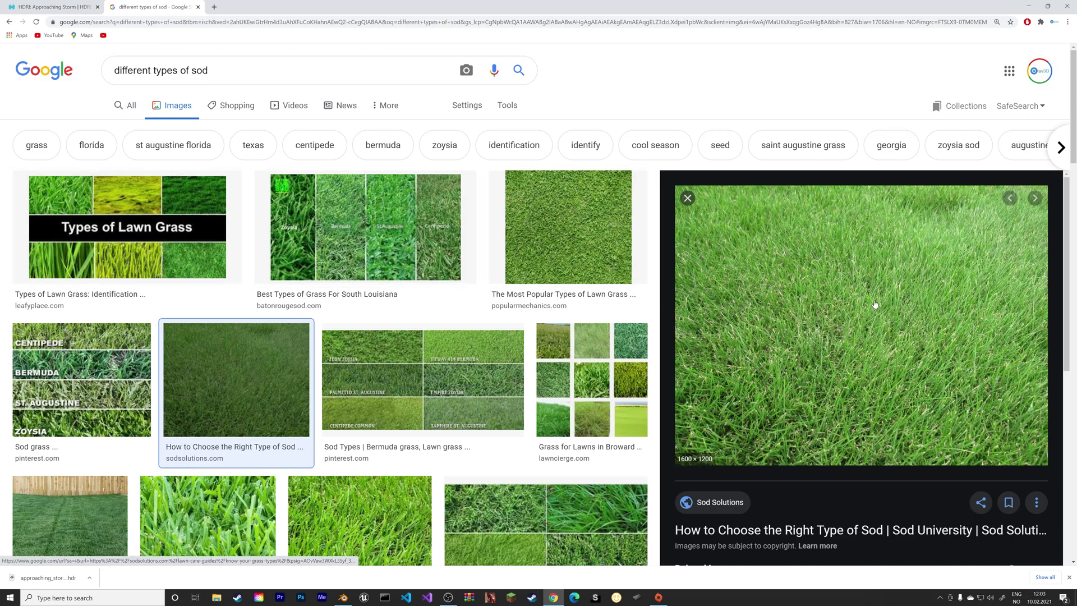
# - Save the sod preview image as Geo-Zoysia.jpg in Downloads, replacing the existing file
pyautogui.rightClick(849, 309)
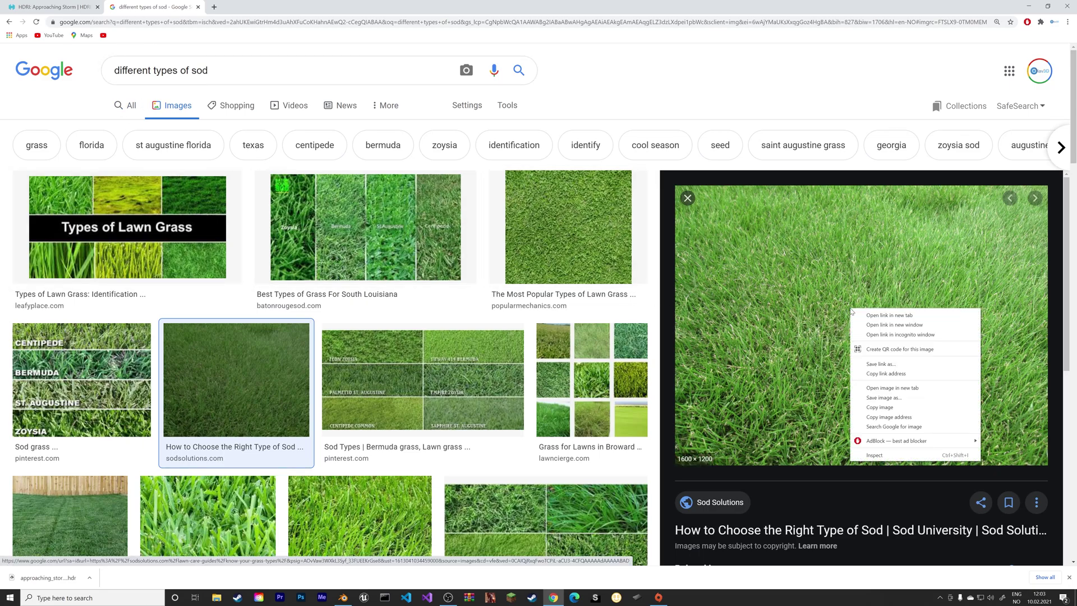
pyautogui.click(881, 397)
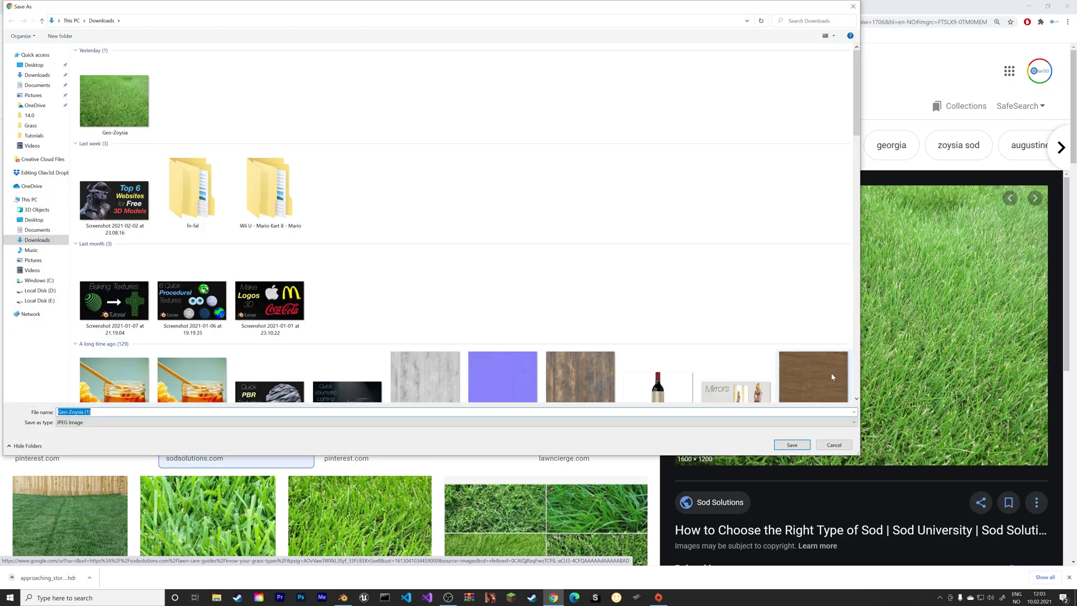
pyautogui.click(115, 101)
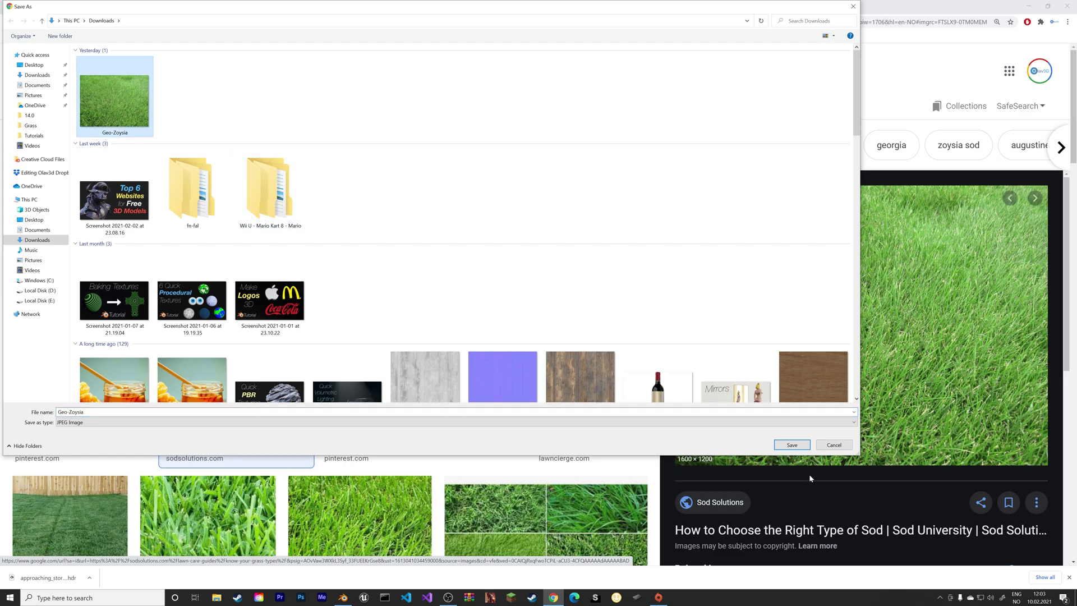
pyautogui.click(792, 445)
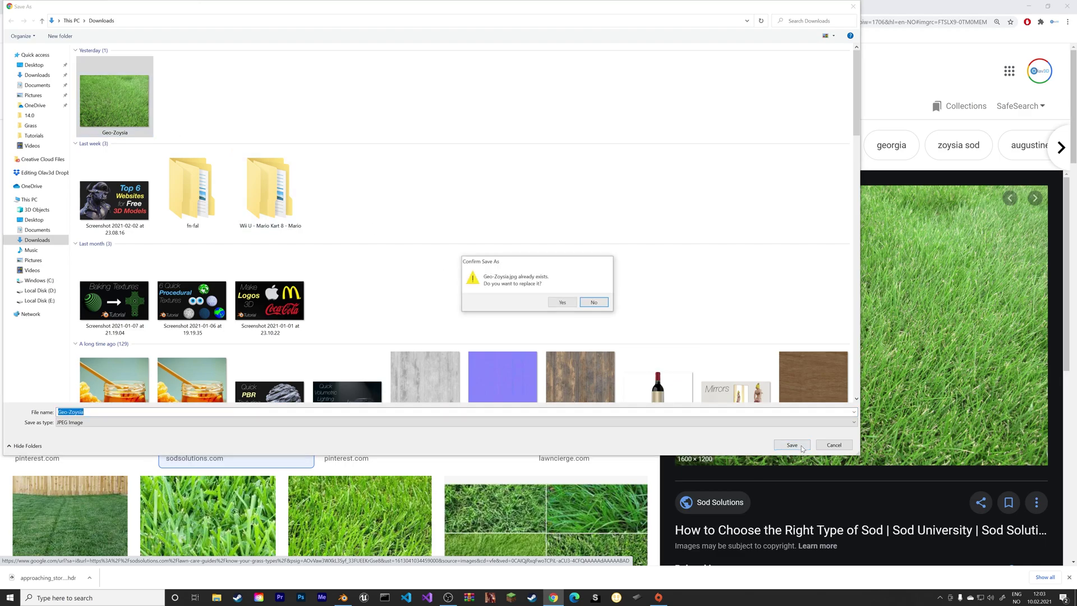
pyautogui.click(562, 303)
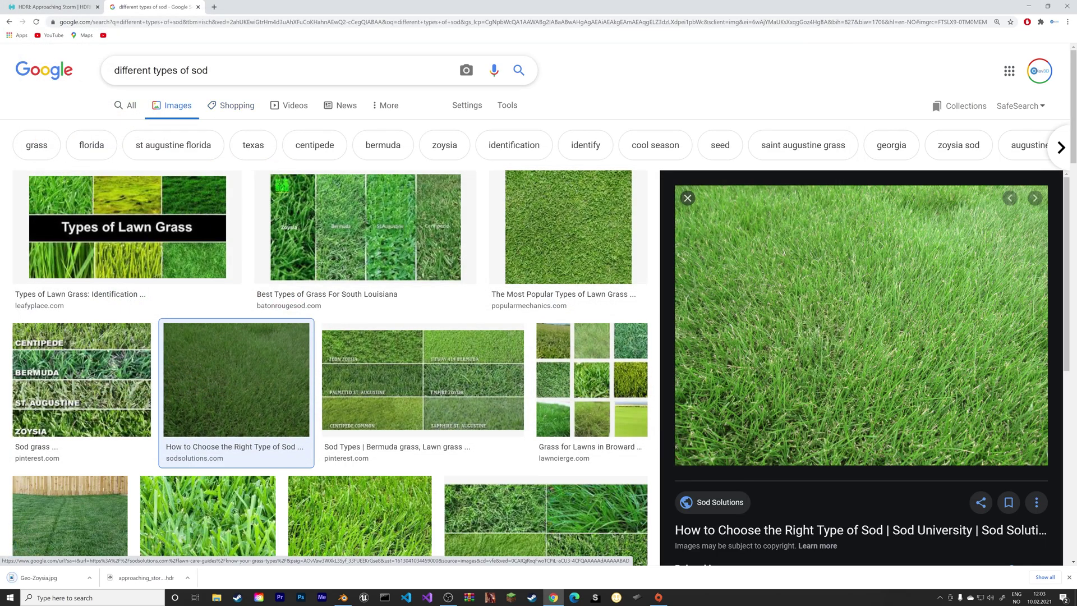
# - Search Google Images for 'grass field', then return to Blender's import browser
pyautogui.moveTo(209, 70); pyautogui.dragTo(168, 87)
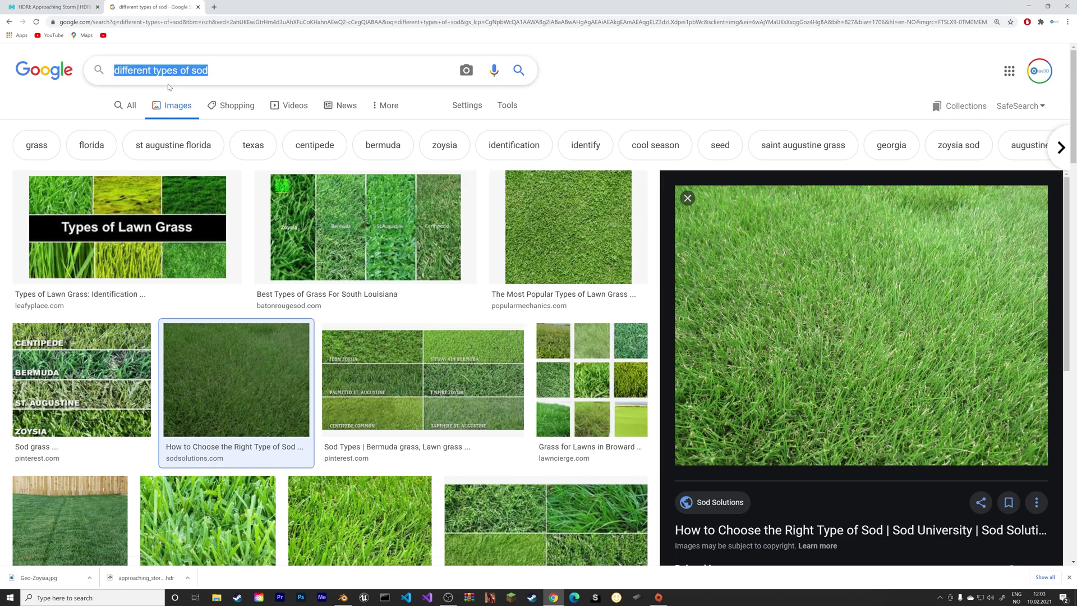
pyautogui.write('grass')
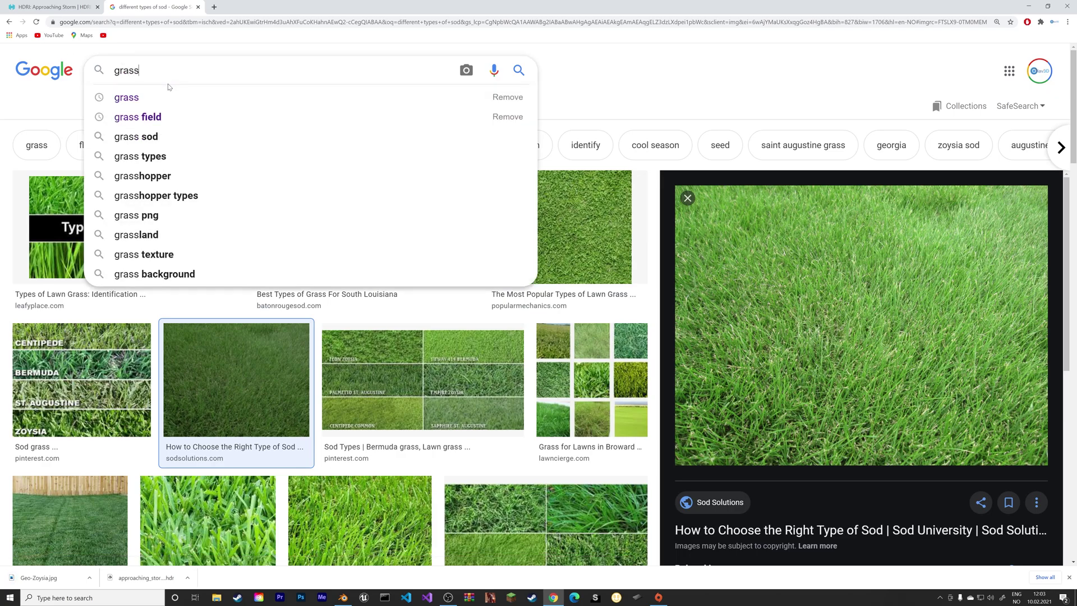
pyautogui.press('Down')
pyautogui.press('Down')
pyautogui.press('Return')
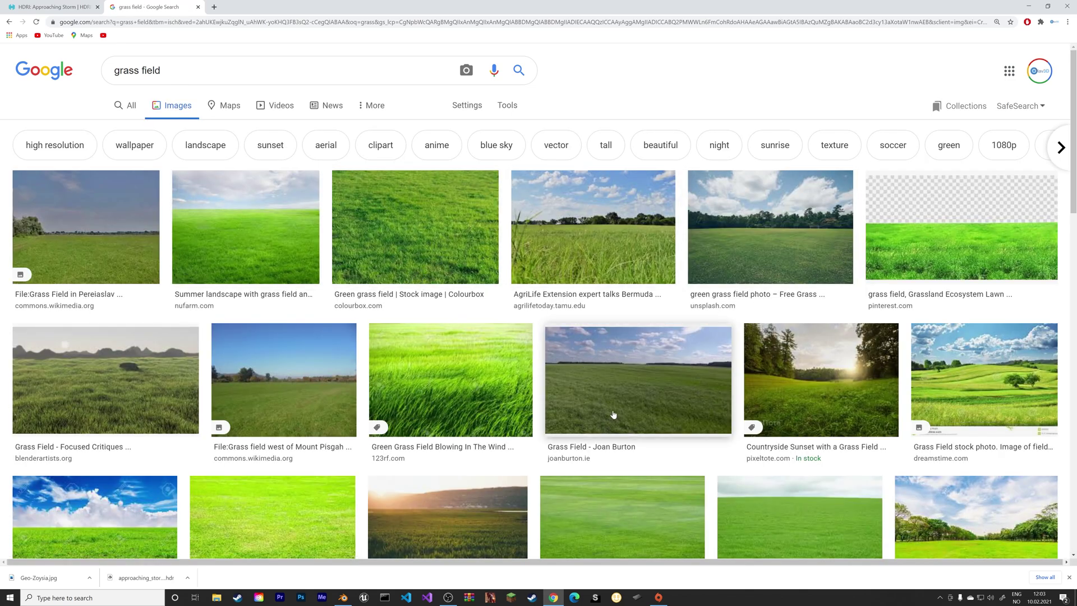
pyautogui.scroll(-2, 642, 399)
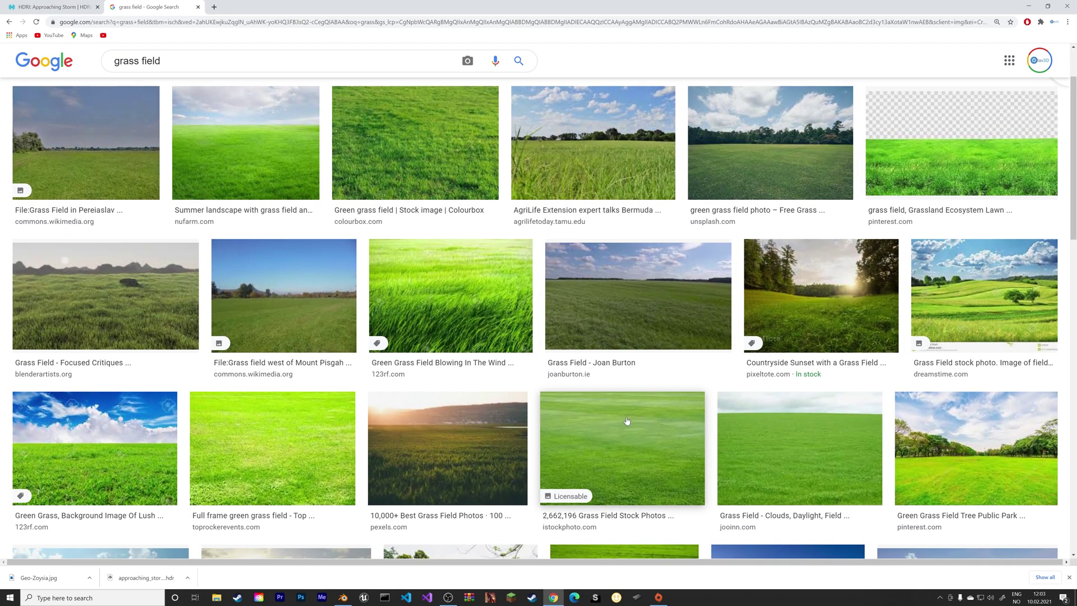
pyautogui.click(343, 597)
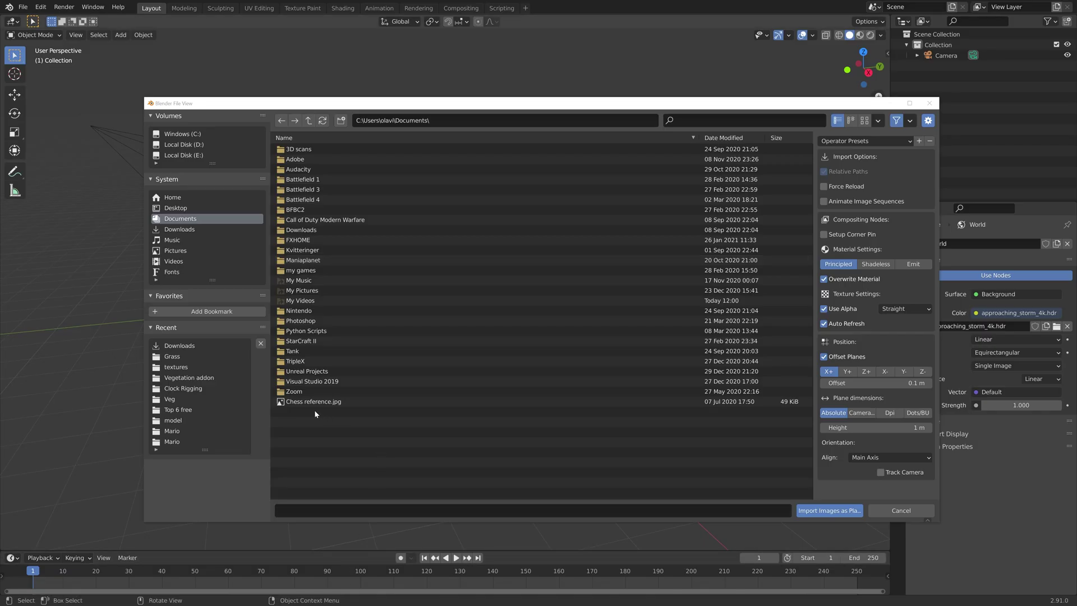
# - Pick Geo-Zoysia.jpg in the Downloads folder and import it as an image plane
pyautogui.click(189, 346)
pyautogui.scroll(-15, 403, 369)
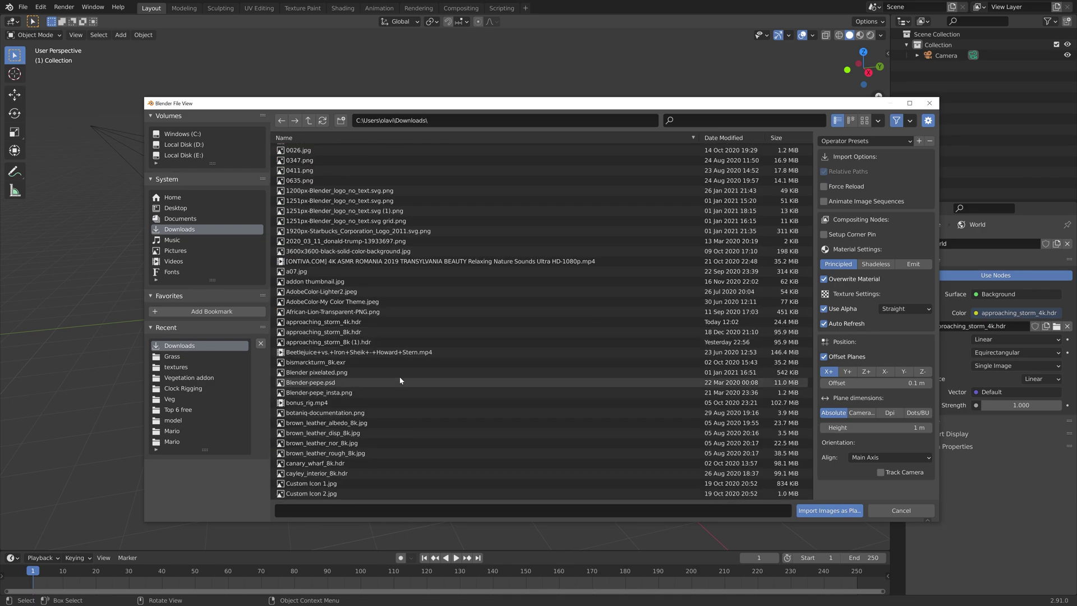
pyautogui.scroll(-8, 400, 380)
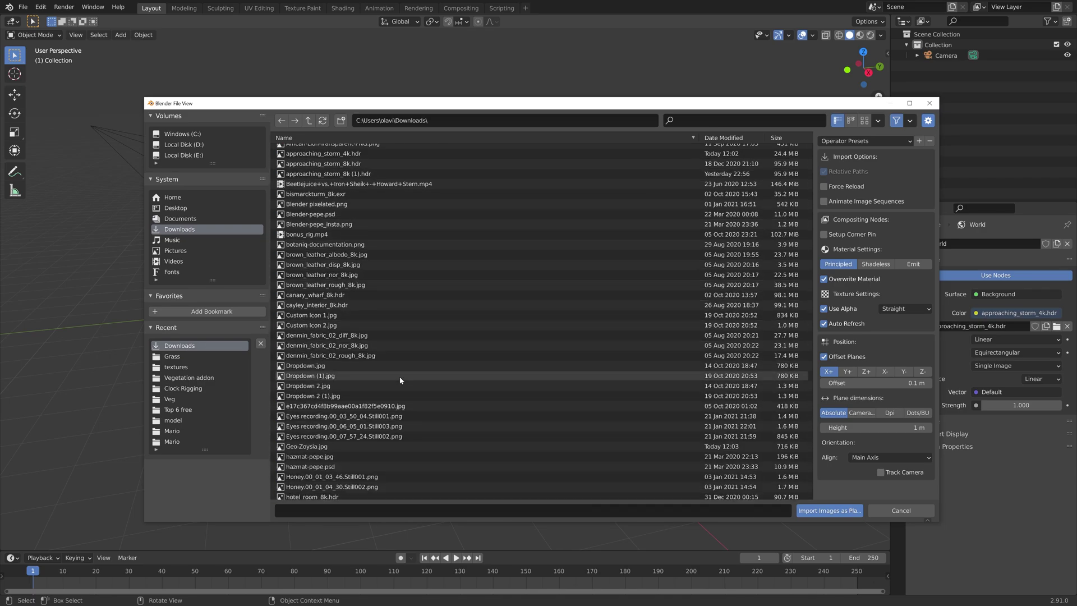
pyautogui.click(426, 446)
pyautogui.click(815, 511)
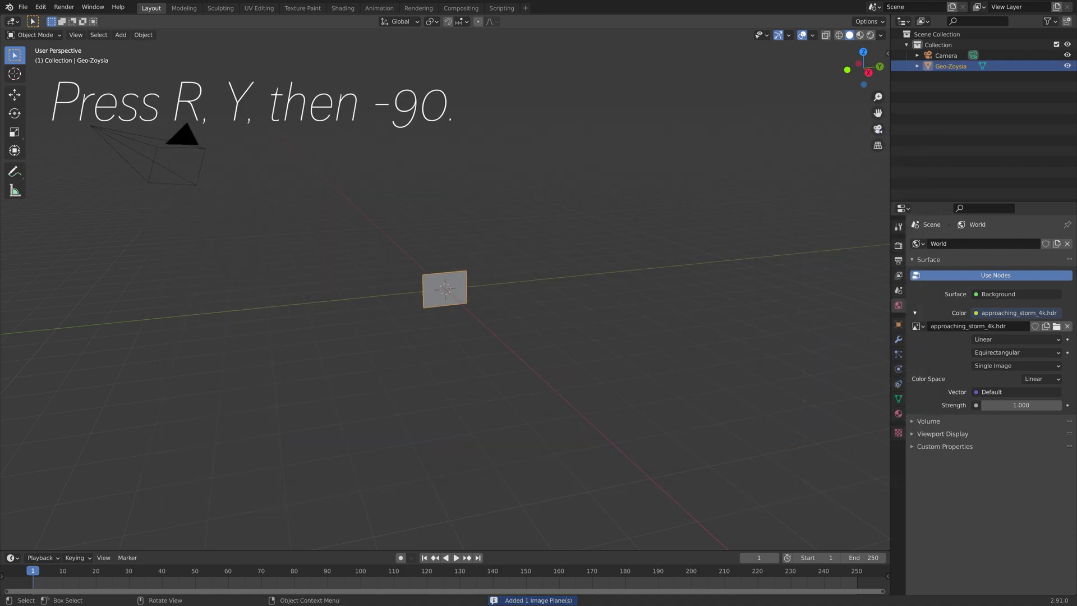
# - Rotate the plane -90° about Y so it lies flat on the grid
pyautogui.write('ry')
pyautogui.write('-90')
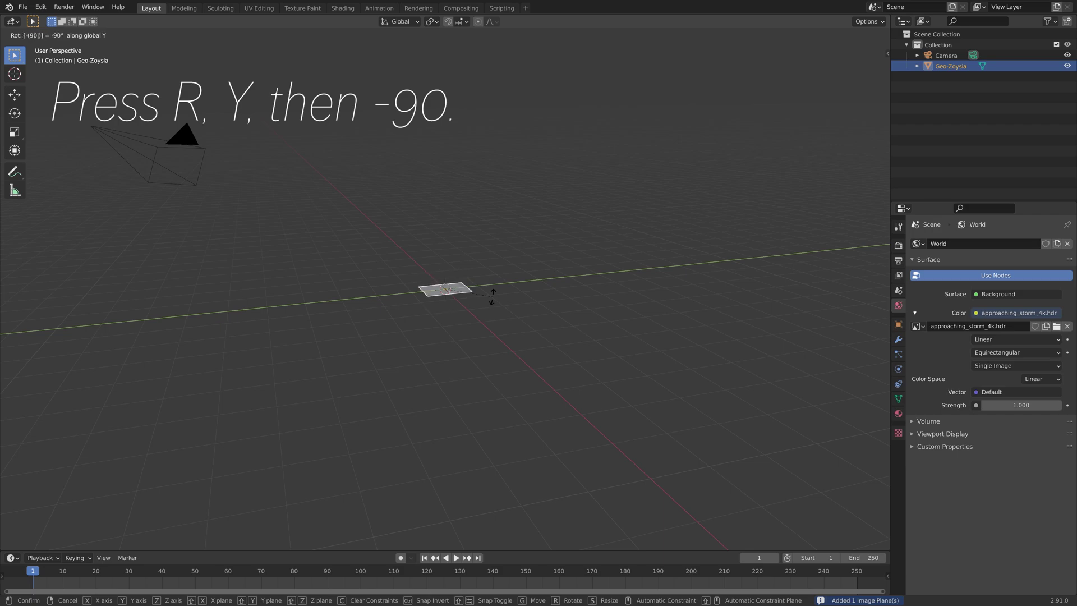
pyautogui.press('Return')
pyautogui.scroll(5, 447, 288)
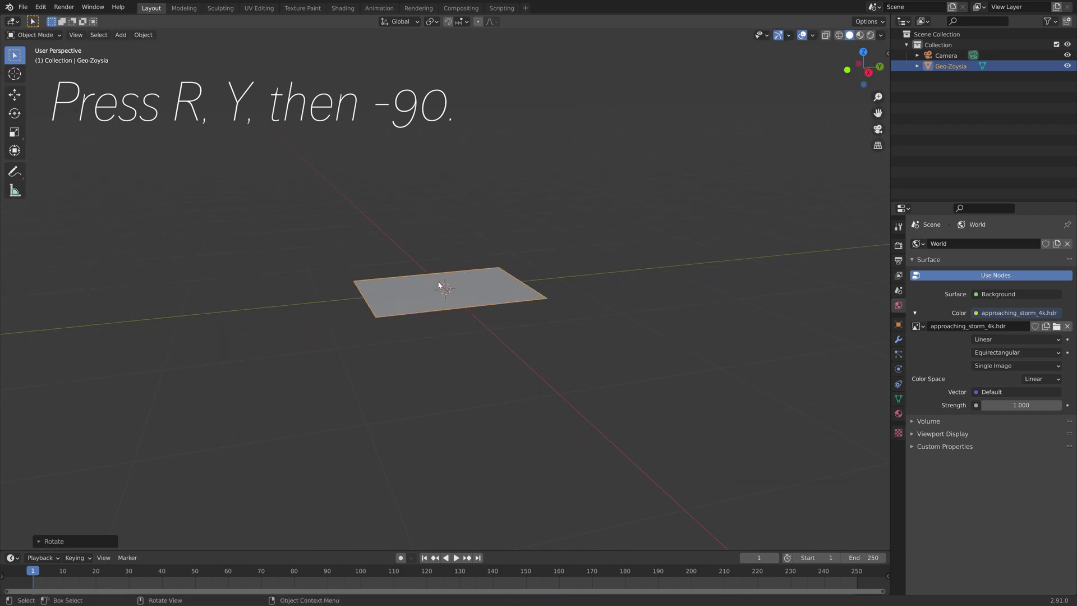
pyautogui.moveTo(469, 300); pyautogui.dragTo(511, 294, button='middle')
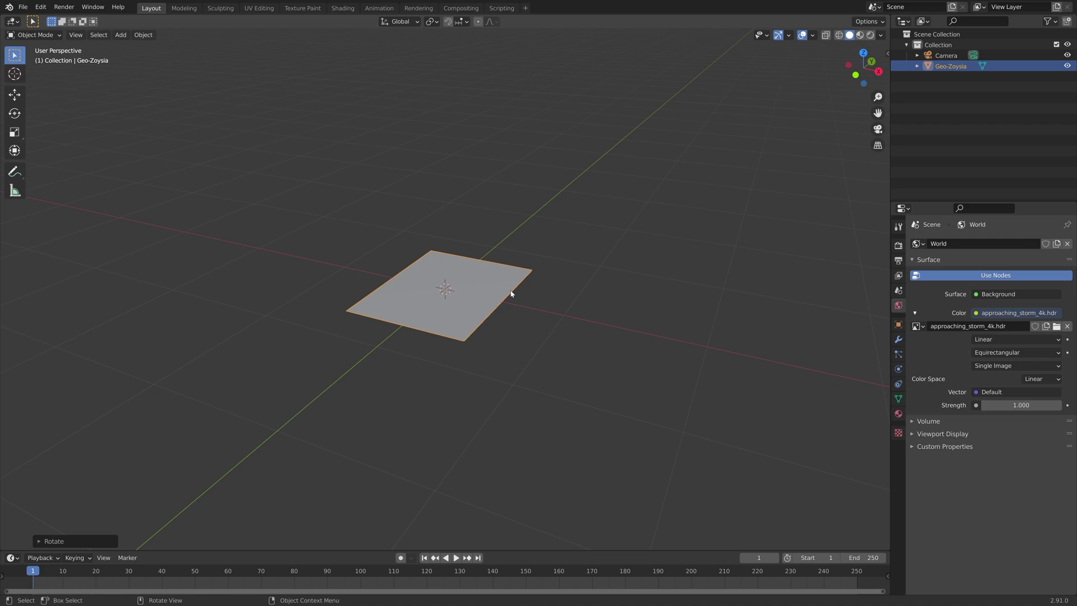
# - In Rendered shading, set the plane's material Specular to 0 and Roughness to 1
pyautogui.click(872, 35)
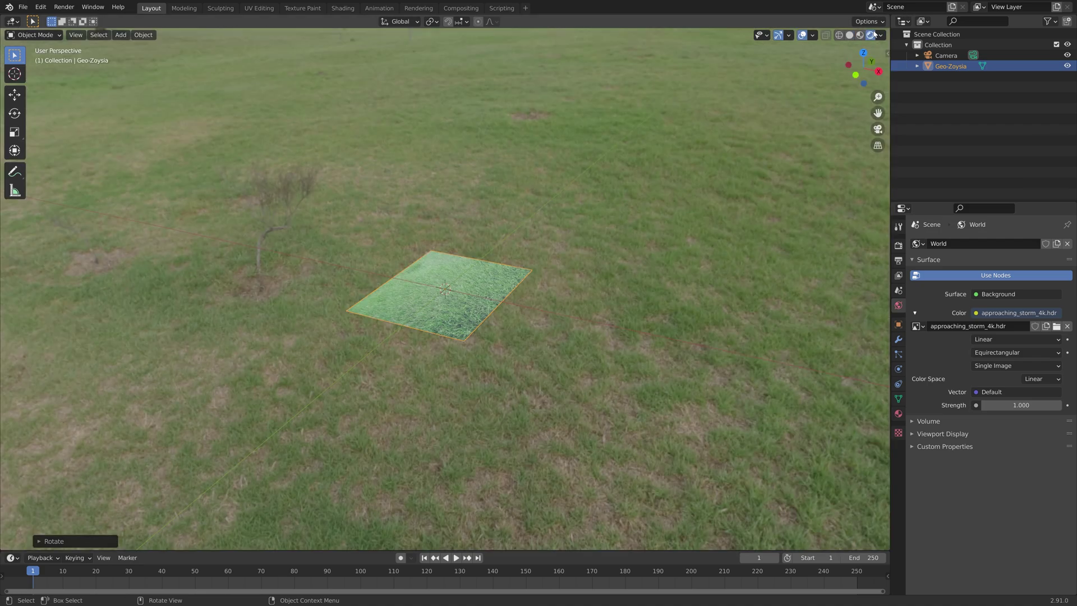
pyautogui.click(898, 413)
pyautogui.moveTo(1022, 481); pyautogui.dragTo(981, 481)
pyautogui.moveTo(1024, 511); pyautogui.dragTo(1060, 511)
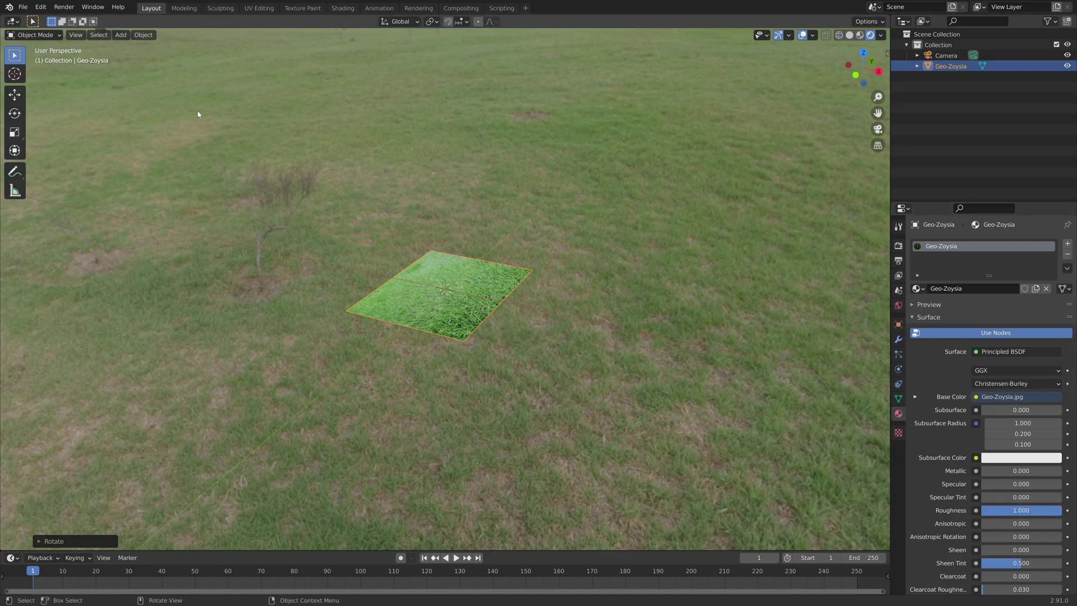
pyautogui.click(22, 8)
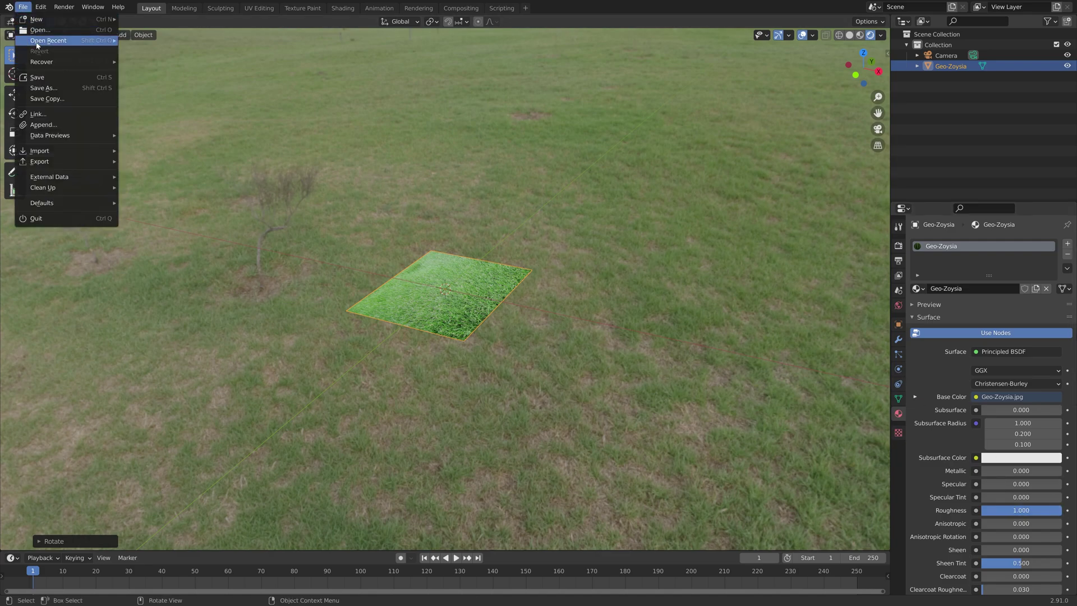
# - Save the scene as tut.blend
pyautogui.click(49, 92)
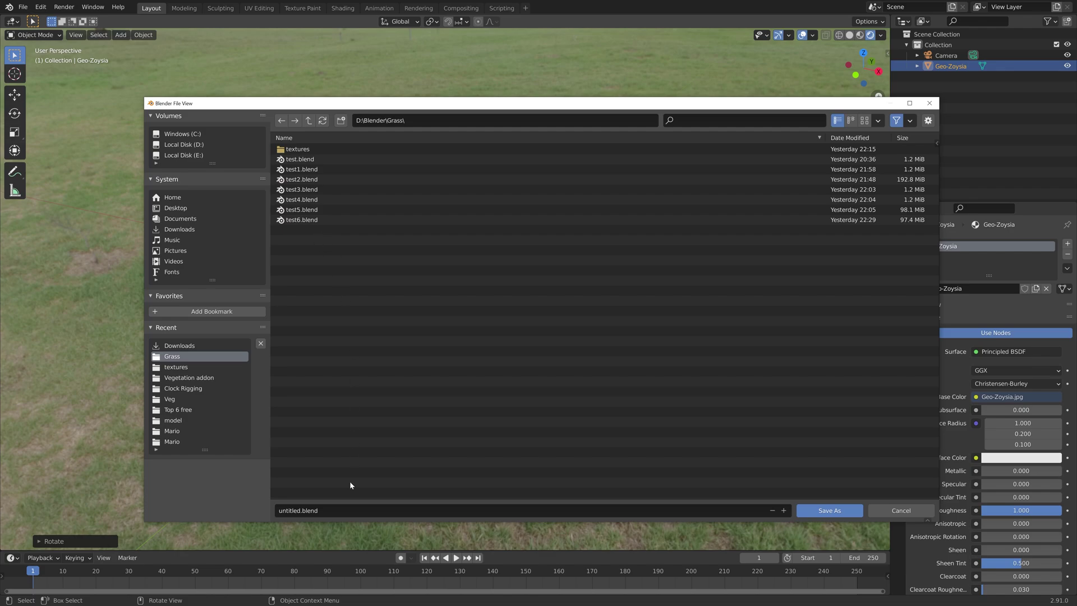
pyautogui.write('tut')
pyautogui.press('Return')
pyautogui.click(836, 510)
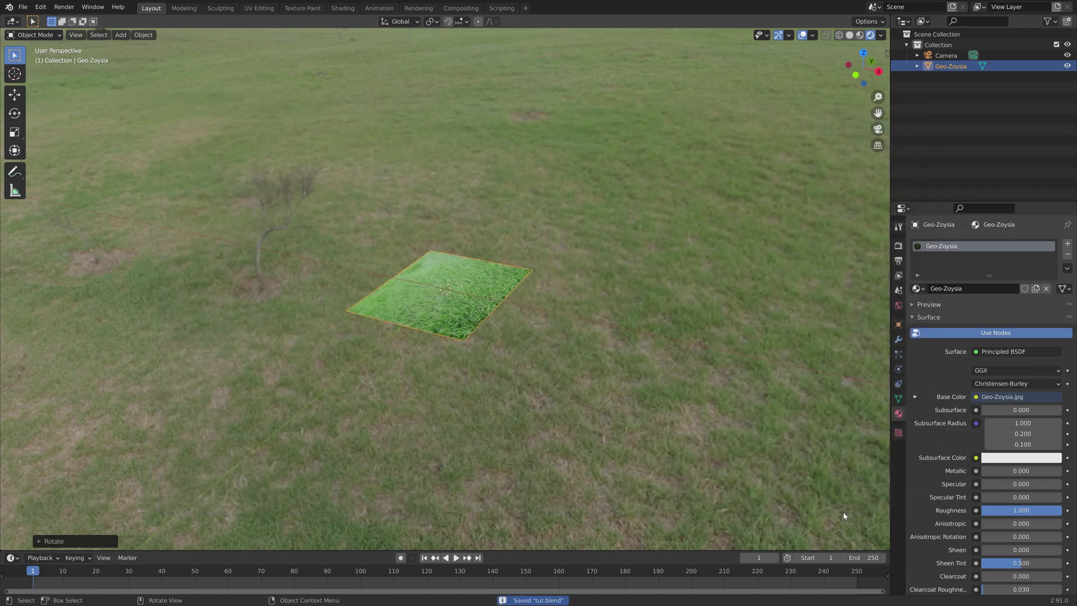
# - Switch to Solid shading, zoom in, and show the plane's Particles properties
pyautogui.click(849, 35)
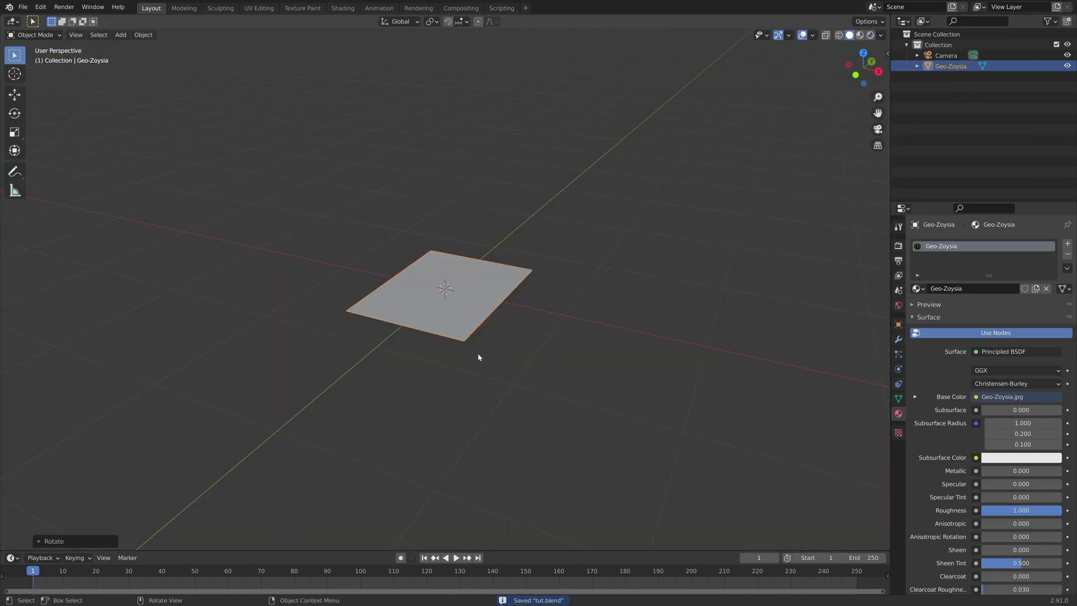
pyautogui.scroll(4, 478, 357)
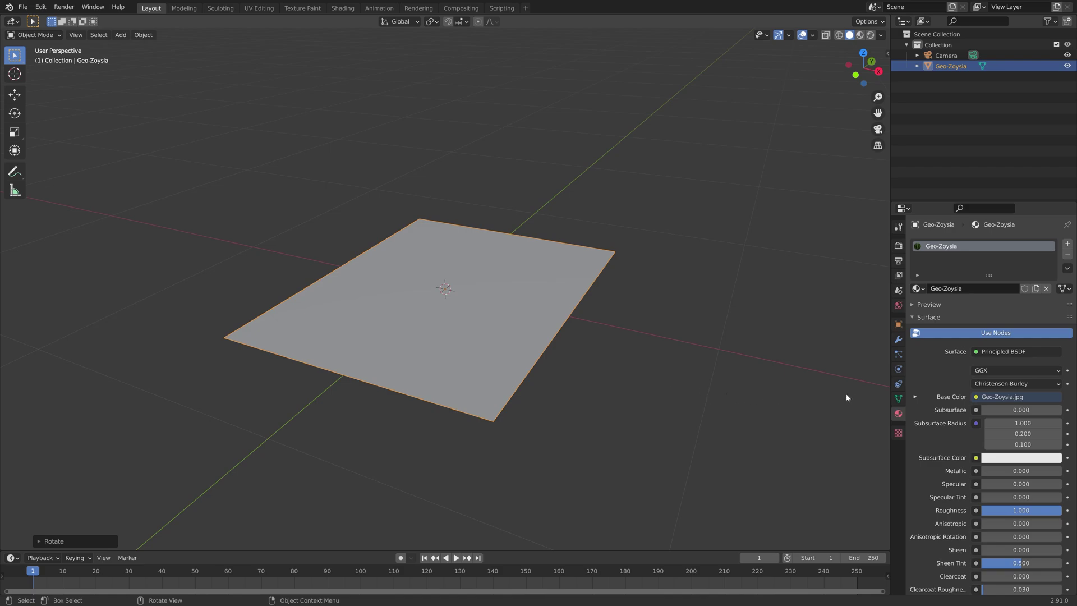
pyautogui.click(897, 355)
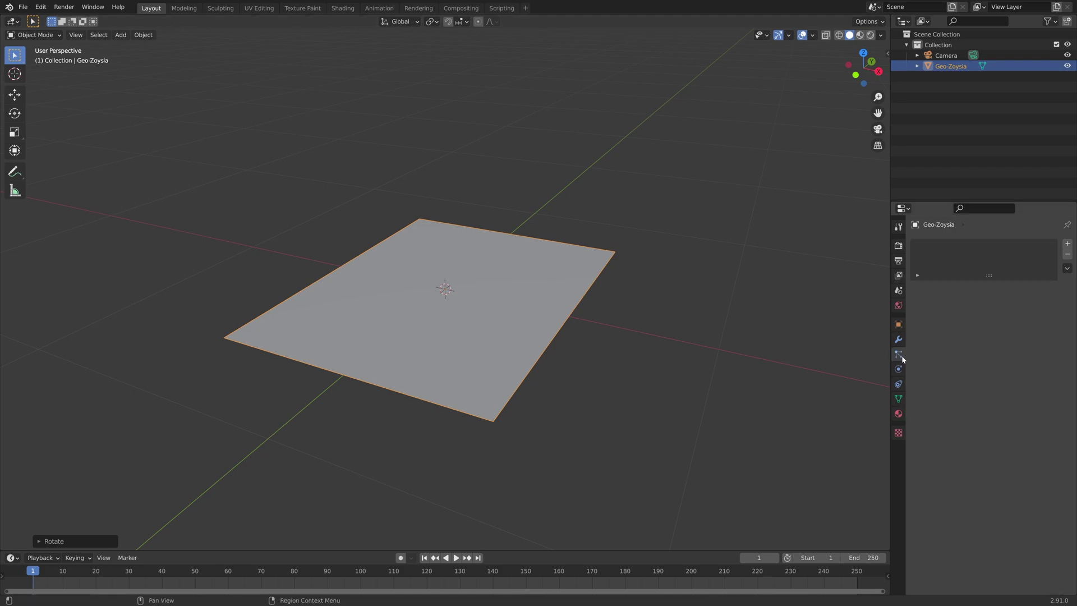
# - Add a Hair particle system with Number 30000 and Hair Length shortened to 0.04 m
pyautogui.click(1067, 245)
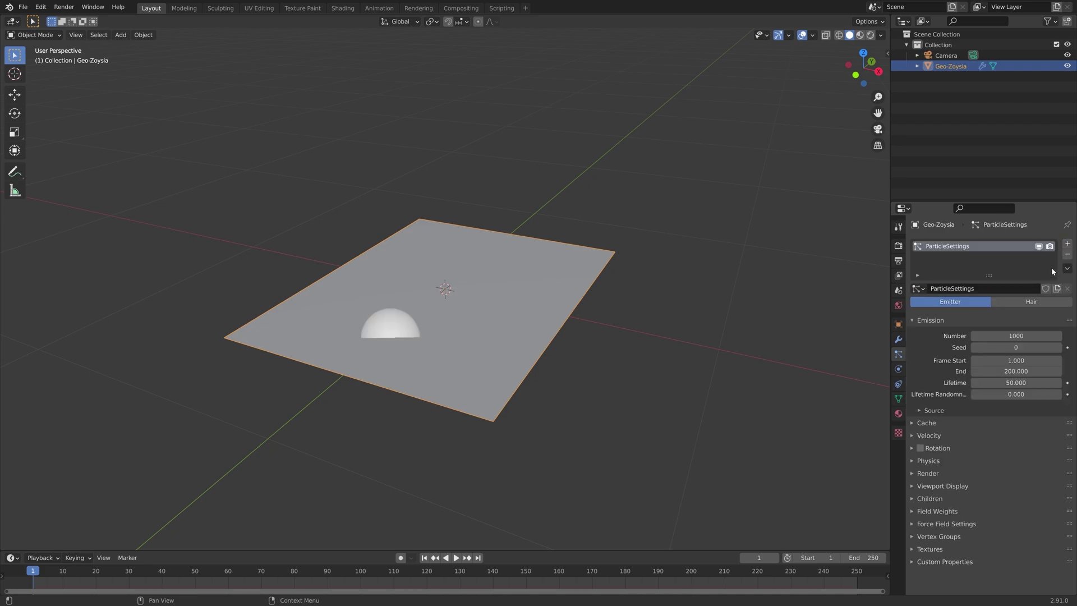
pyautogui.click(1030, 301)
pyautogui.click(1015, 346)
pyautogui.write('300')
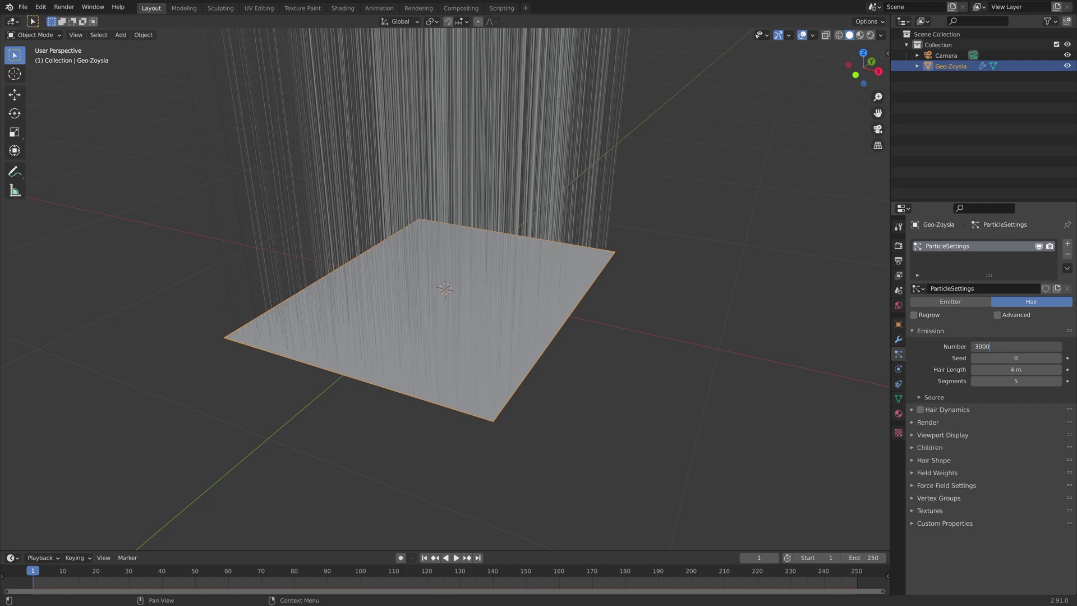
pyautogui.write('00')
pyautogui.press('Return')
pyautogui.scroll(-5, 531, 324)
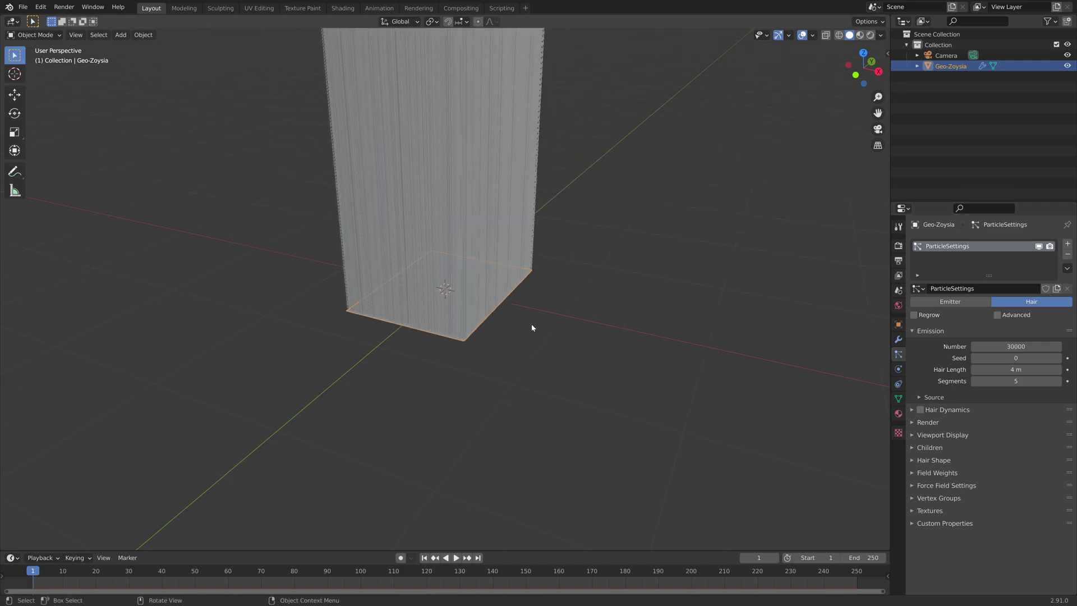
pyautogui.scroll(5, 540, 280)
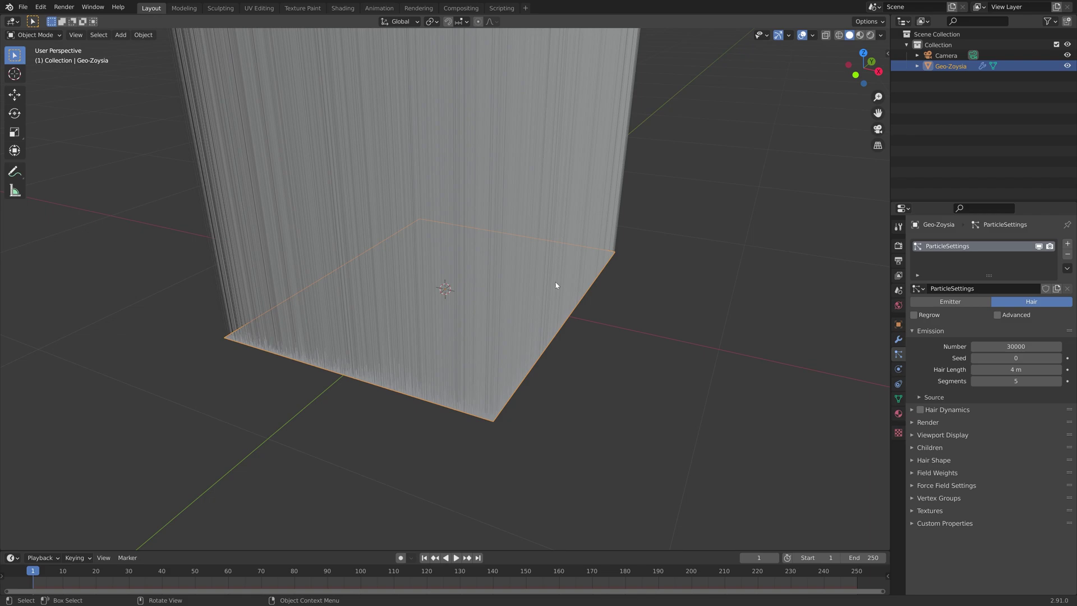
pyautogui.moveTo(1013, 367); pyautogui.dragTo(977, 366)
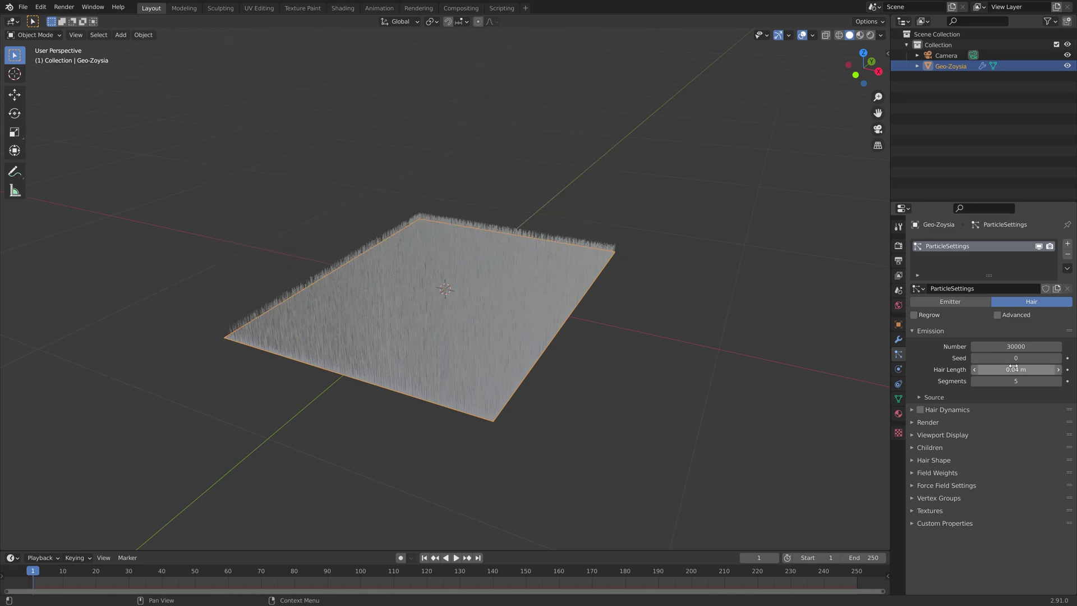
# - Raise the hair segment count to 13 and enable Advanced particle options
pyautogui.click(1058, 381)
pyautogui.click(1058, 380)
pyautogui.click(1058, 380)
pyautogui.click(1058, 381)
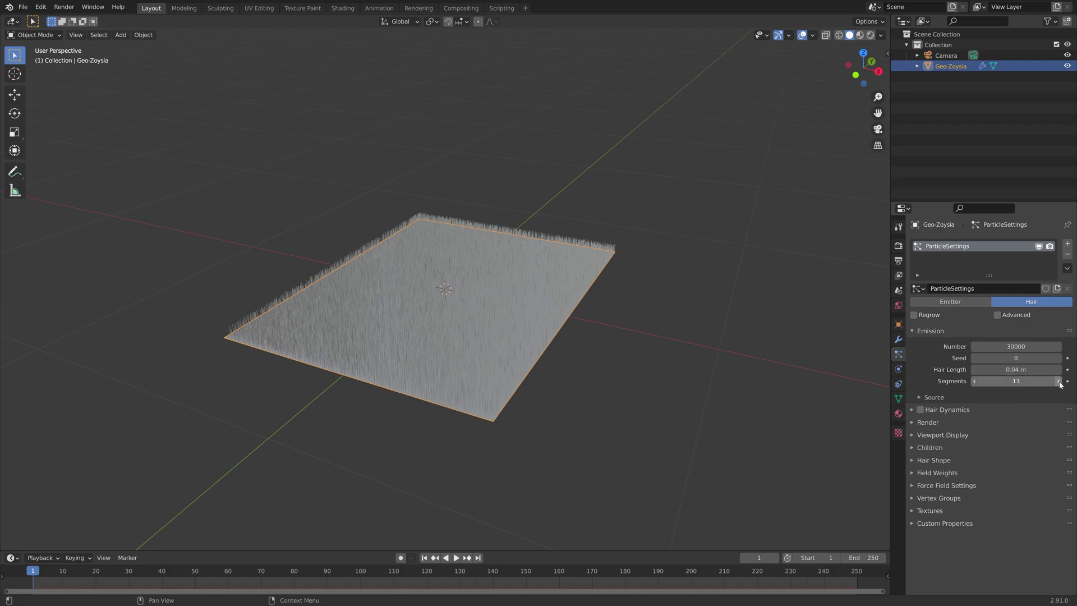
pyautogui.click(997, 316)
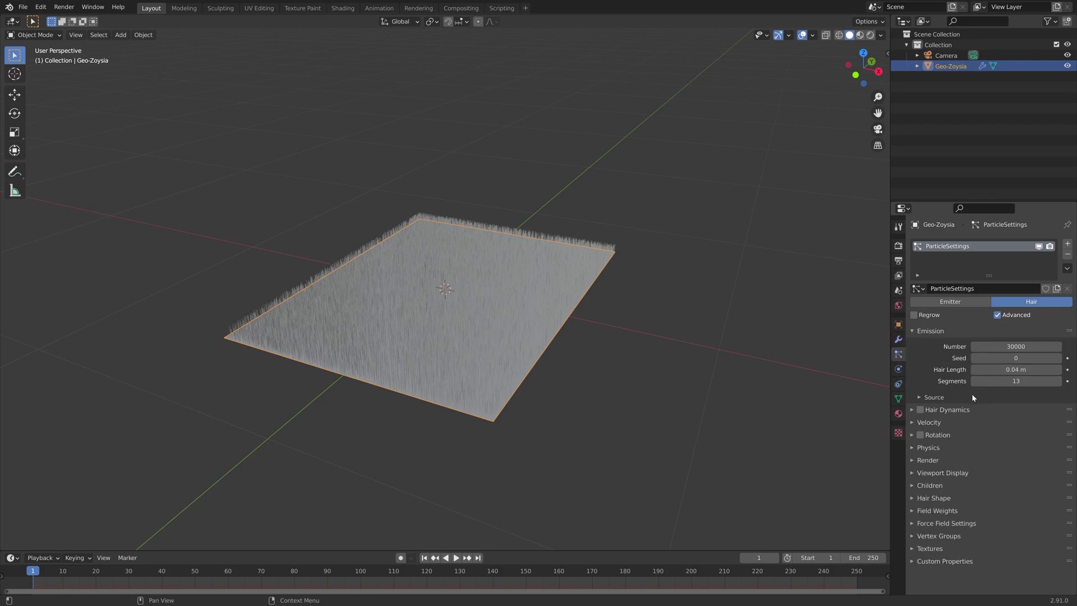
# - Set the hair physics Brownian force to 0.010
pyautogui.click(933, 449)
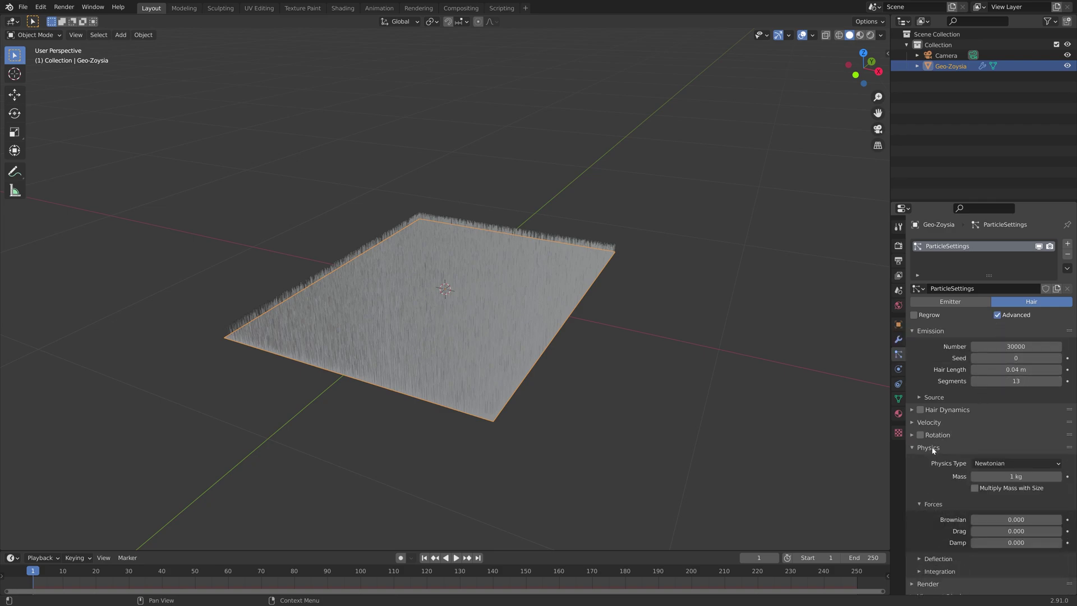
pyautogui.click(1058, 519)
pyautogui.scroll(4, 415, 339)
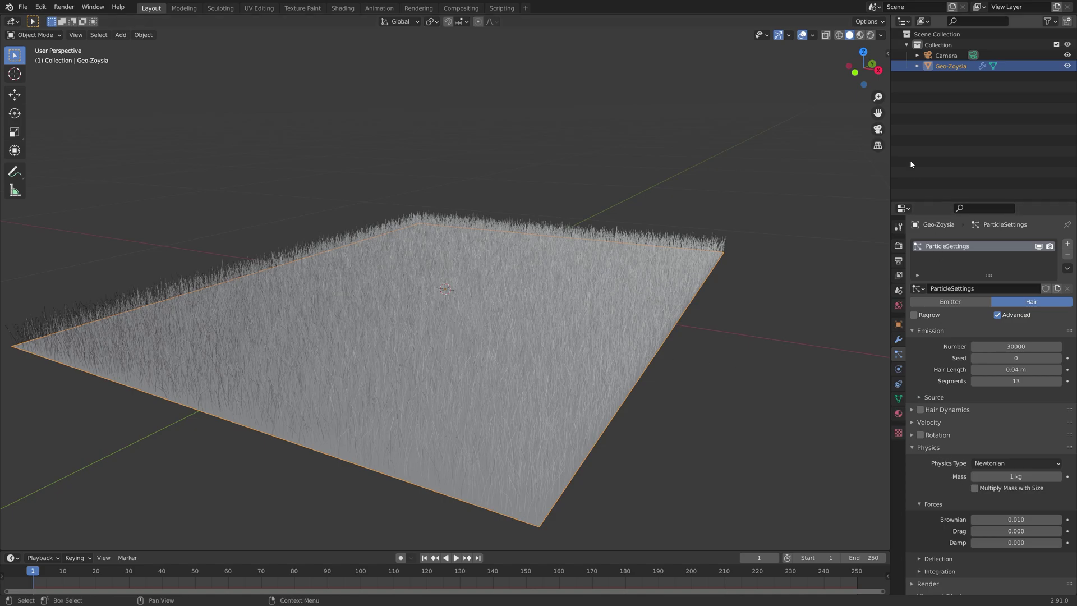
# - Preview the grass in Rendered shading, then return to Solid shading
pyautogui.click(870, 36)
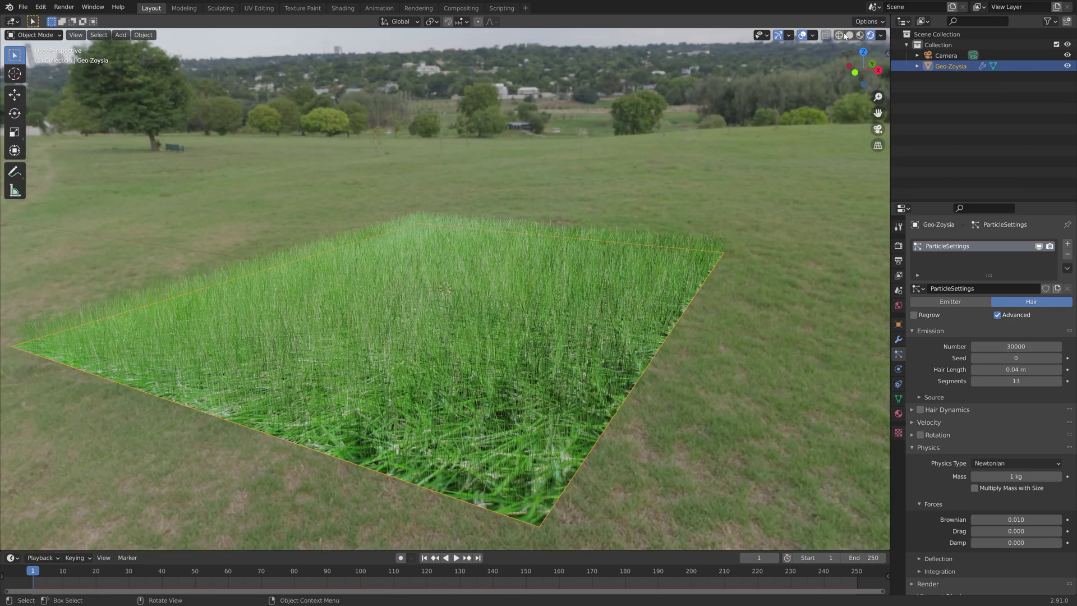
pyautogui.click(850, 35)
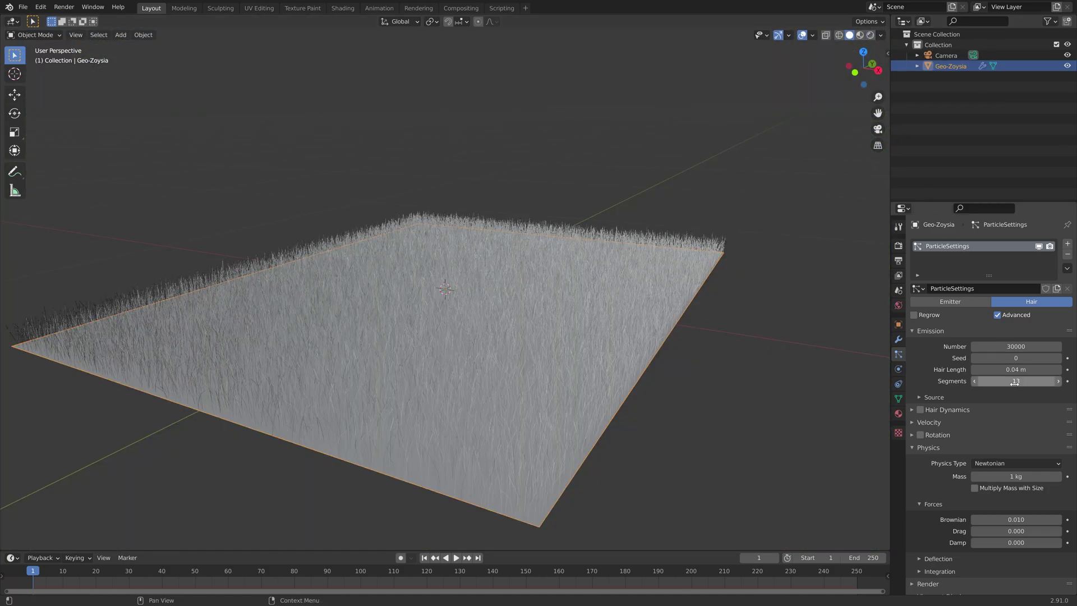
pyautogui.scroll(-3, 959, 454)
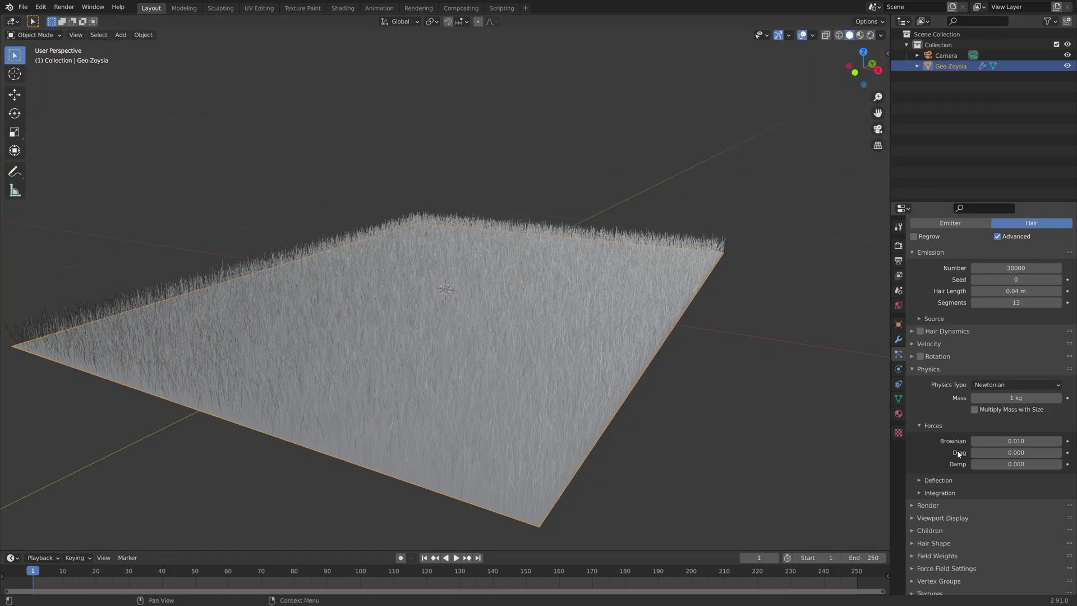
pyautogui.scroll(-1, 957, 453)
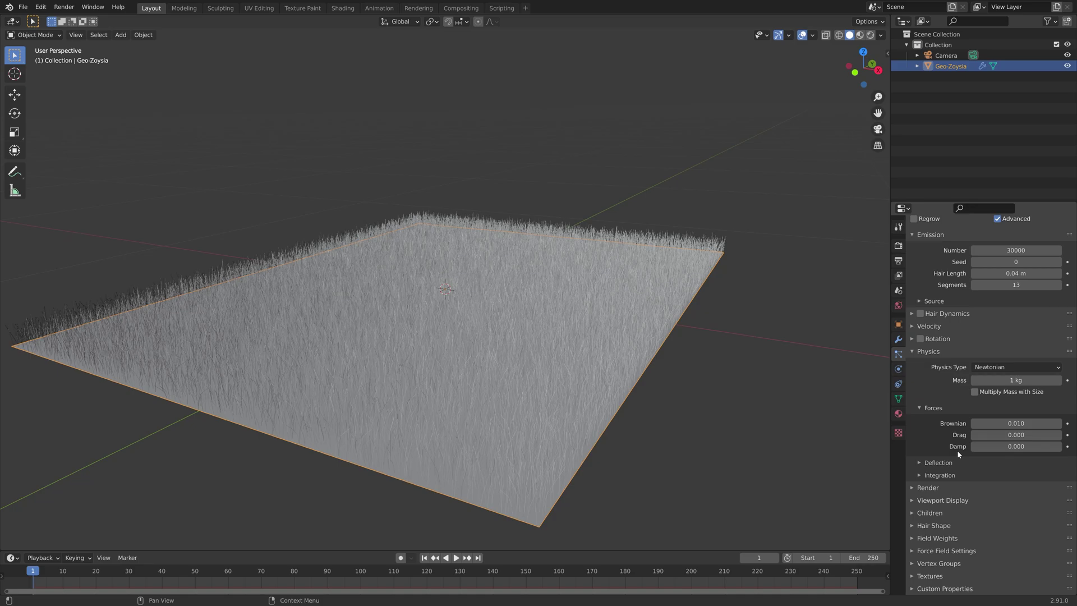
# - Add Simple children with 20 for display and render and a 0.04 m radius
pyautogui.click(945, 513)
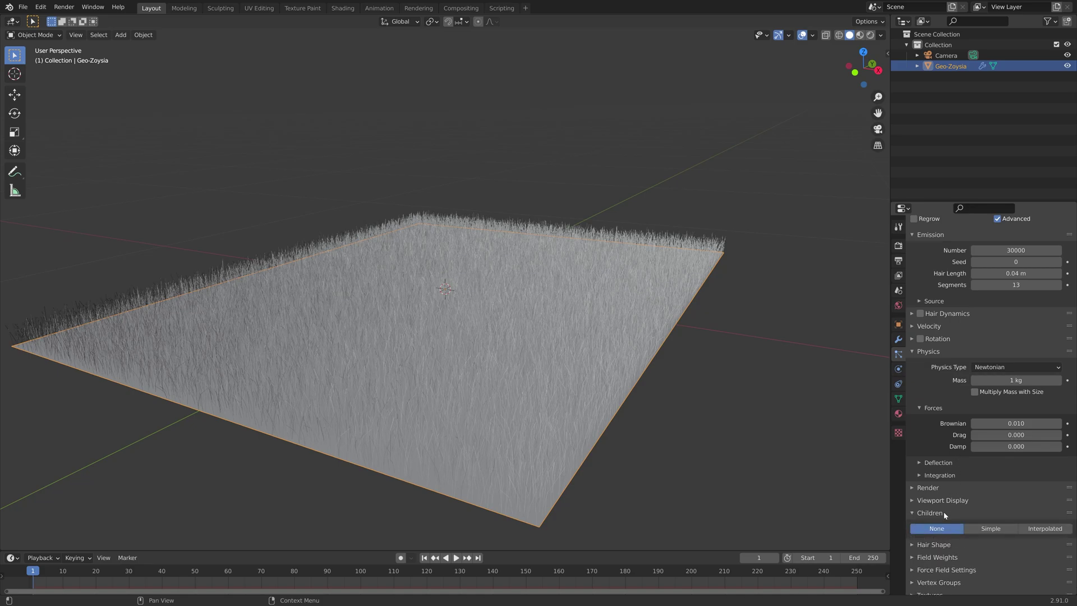
pyautogui.click(984, 529)
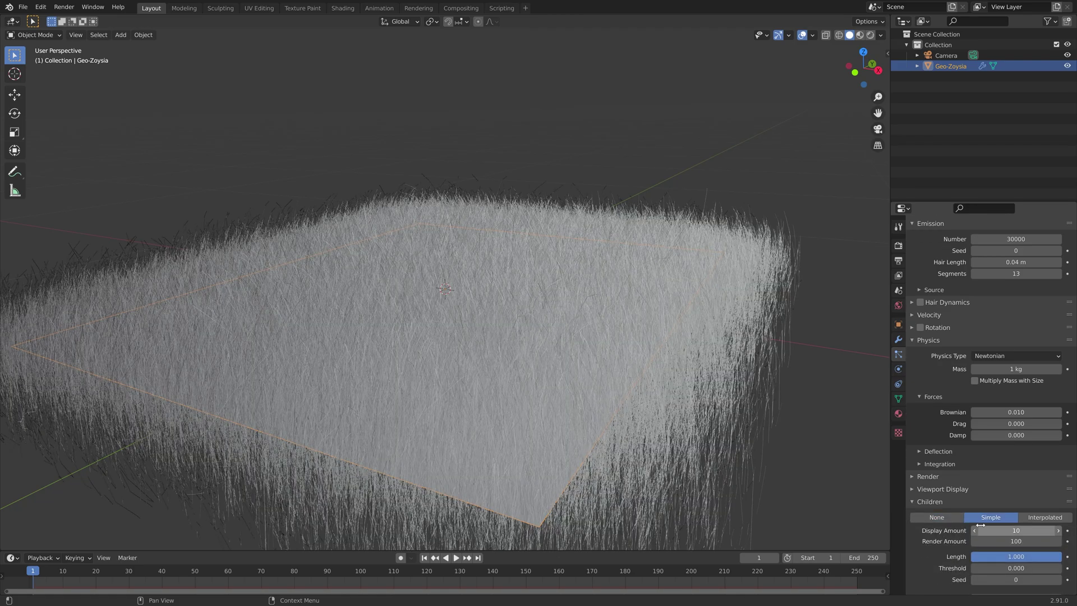
pyautogui.scroll(-5, 982, 530)
pyautogui.moveTo(1015, 451); pyautogui.dragTo(1015, 462)
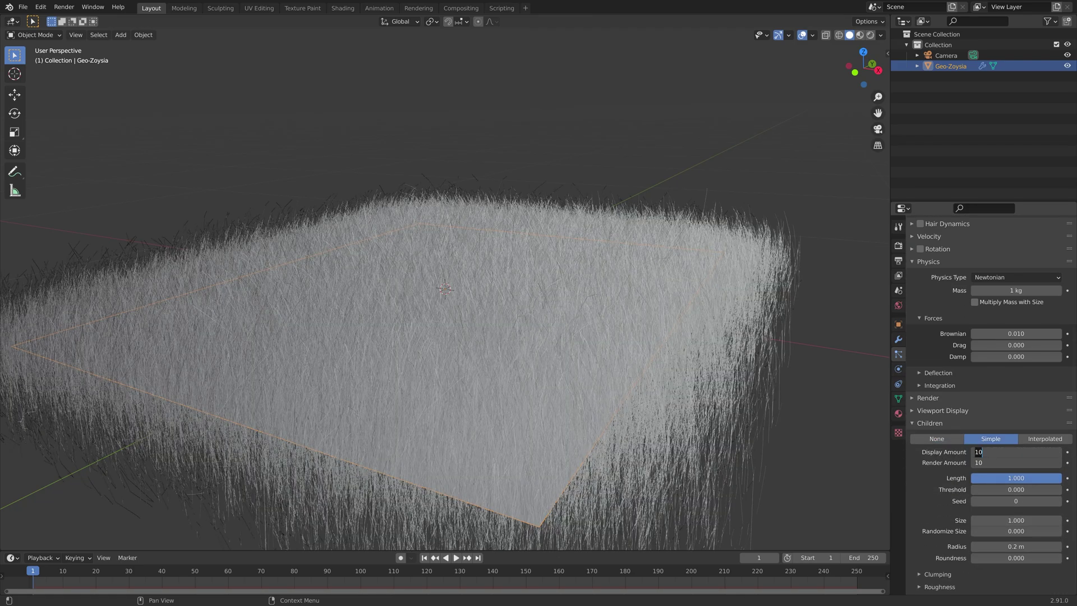
pyautogui.write('20')
pyautogui.press('Return')
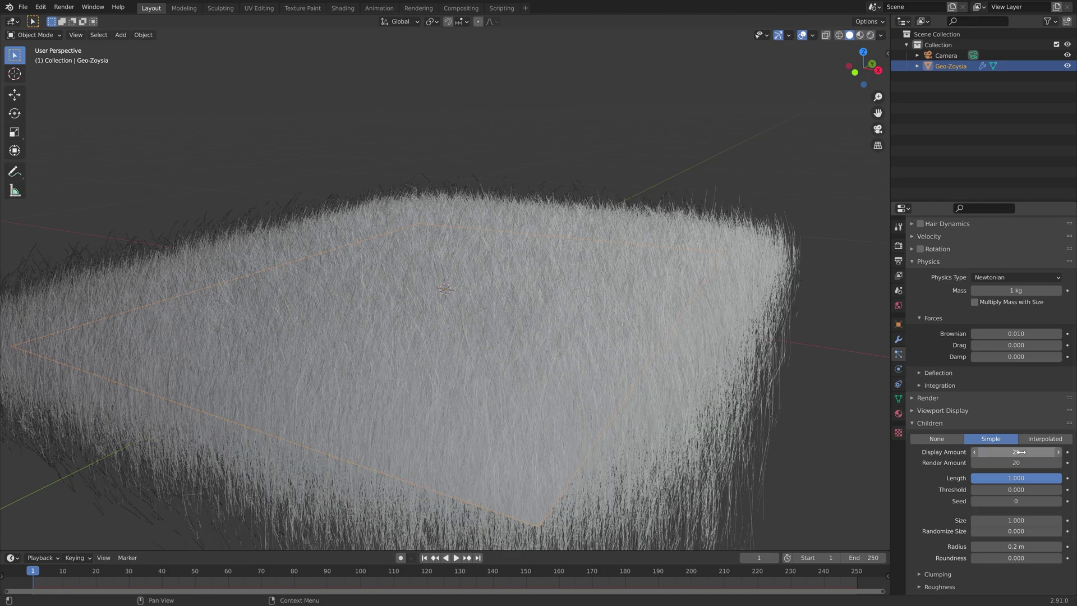
pyautogui.moveTo(980, 551); pyautogui.dragTo(971, 551)
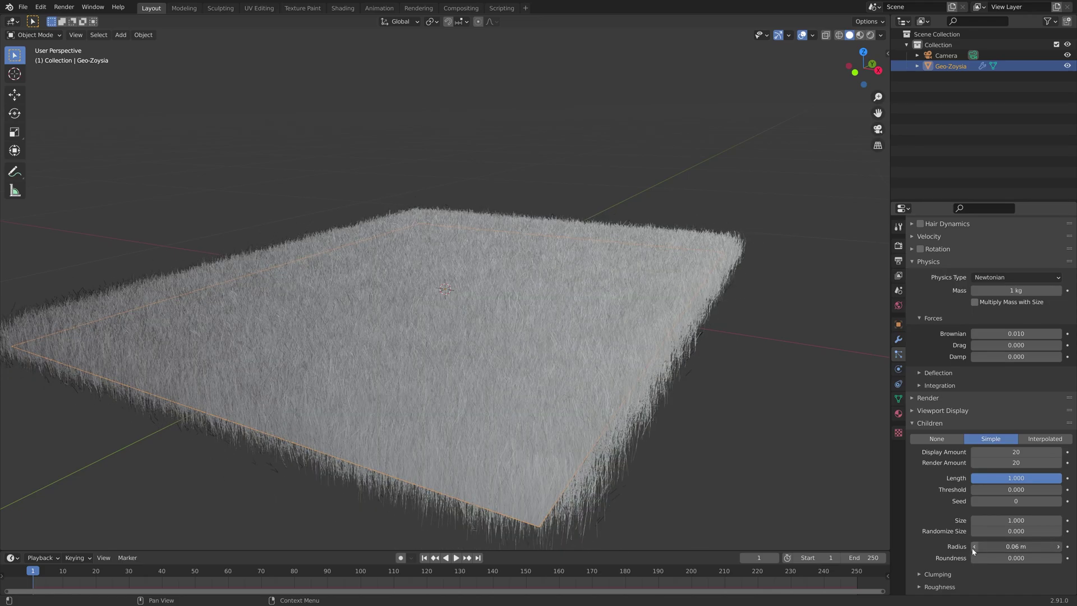
pyautogui.moveTo(717, 379); pyautogui.dragTo(783, 304, button='middle')
# - Preview the green grass in Rendered shading across the field and begin a Save As
pyautogui.press('z')
pyautogui.moveTo(548, 301); pyautogui.dragTo(596, 392, button='middle')
pyautogui.scroll(2, 596, 392)
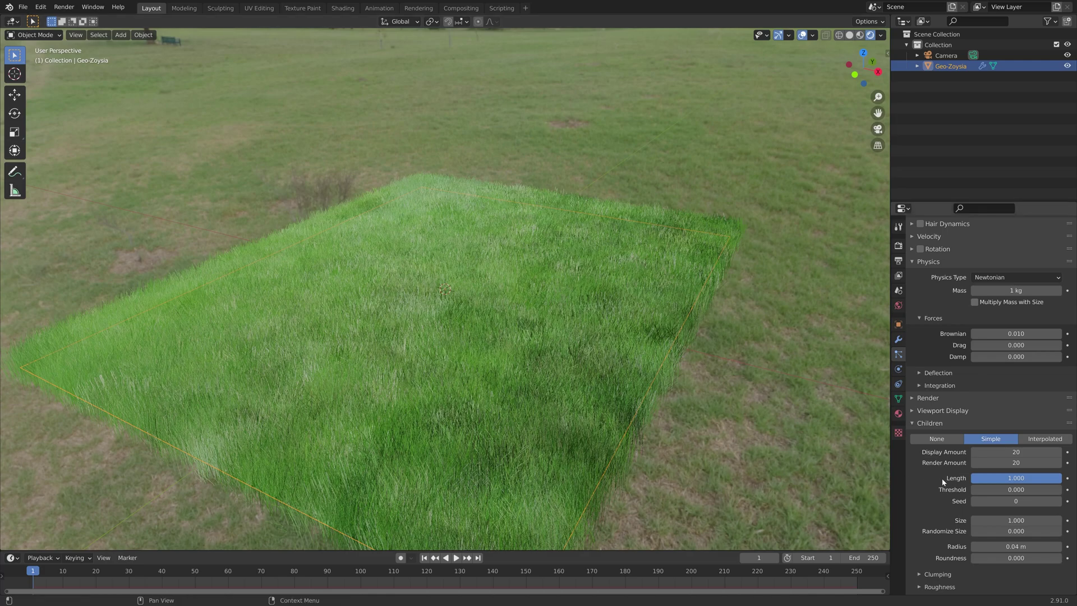
pyautogui.scroll(-4, 945, 481)
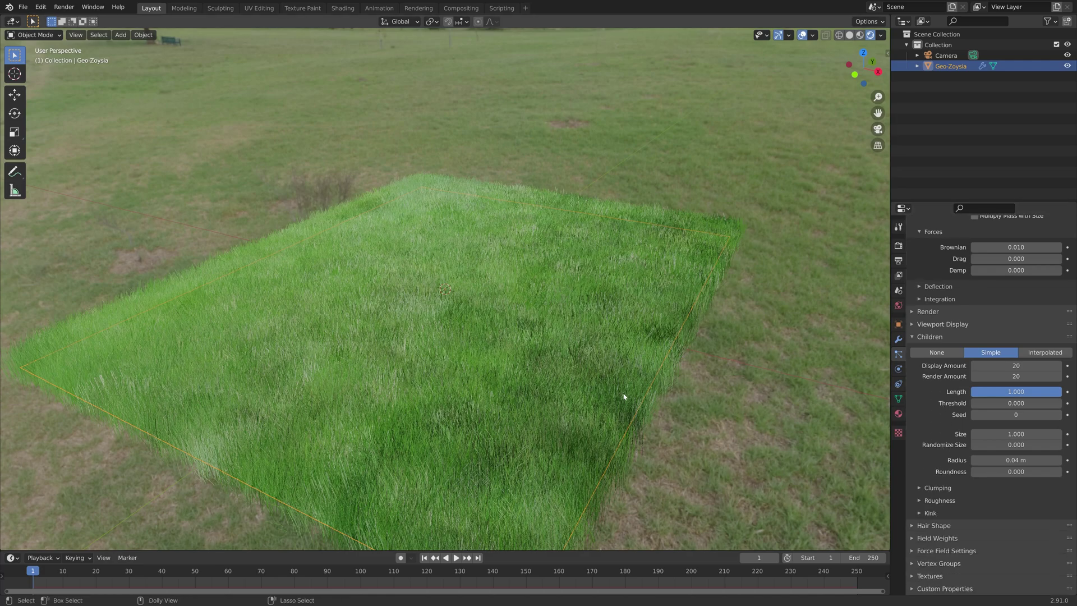
pyautogui.hotkey('ctrl', 'shift', 's')
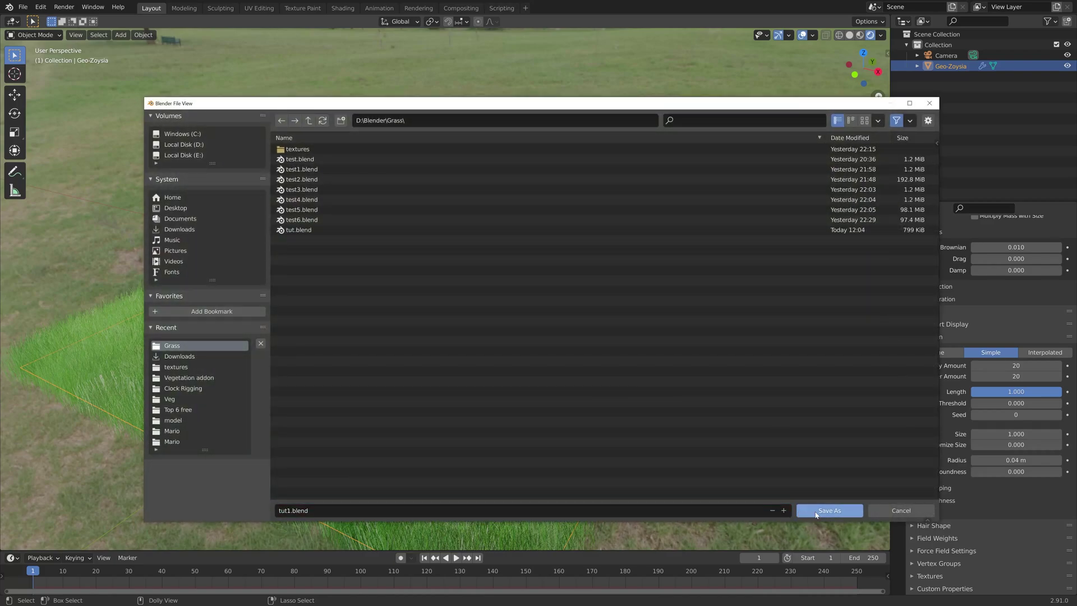
# - Save the scene as tut1.blend and add a second material slot with a new material
pyautogui.click(829, 511)
pyautogui.click(898, 414)
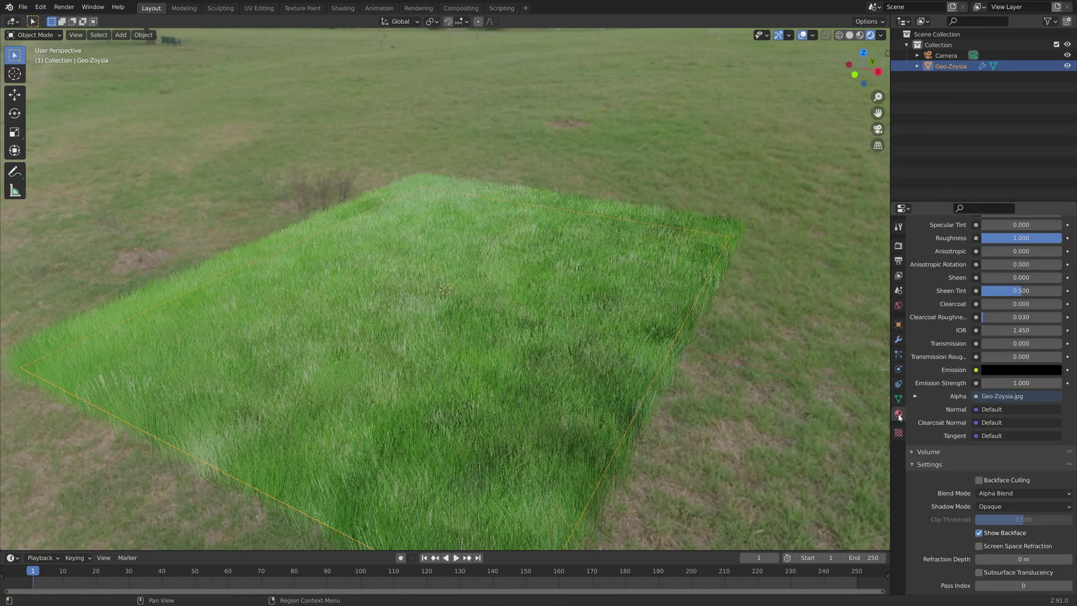
pyautogui.scroll(6, 1023, 259)
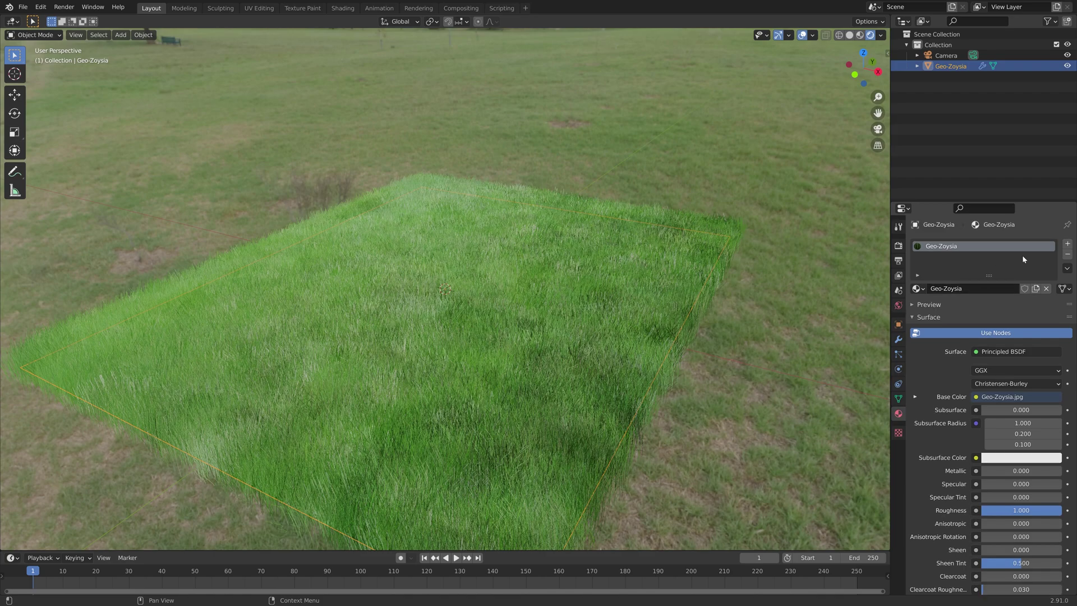
pyautogui.click(1067, 243)
pyautogui.click(990, 309)
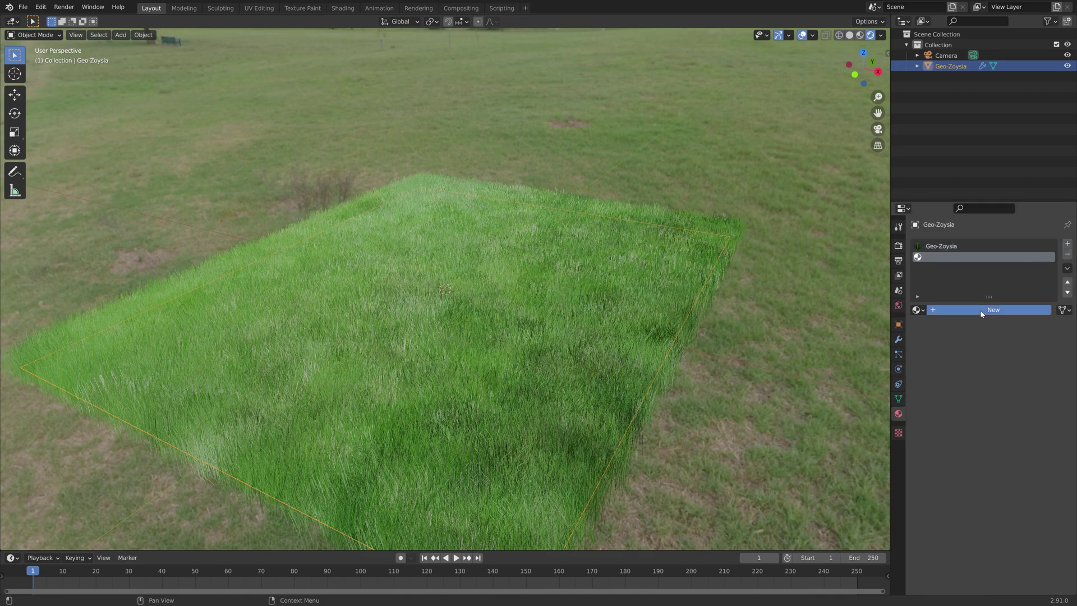
# - Make Material.001 a dark brown Diffuse BSDF and enter Edit Mode on the plane
pyautogui.click(999, 373)
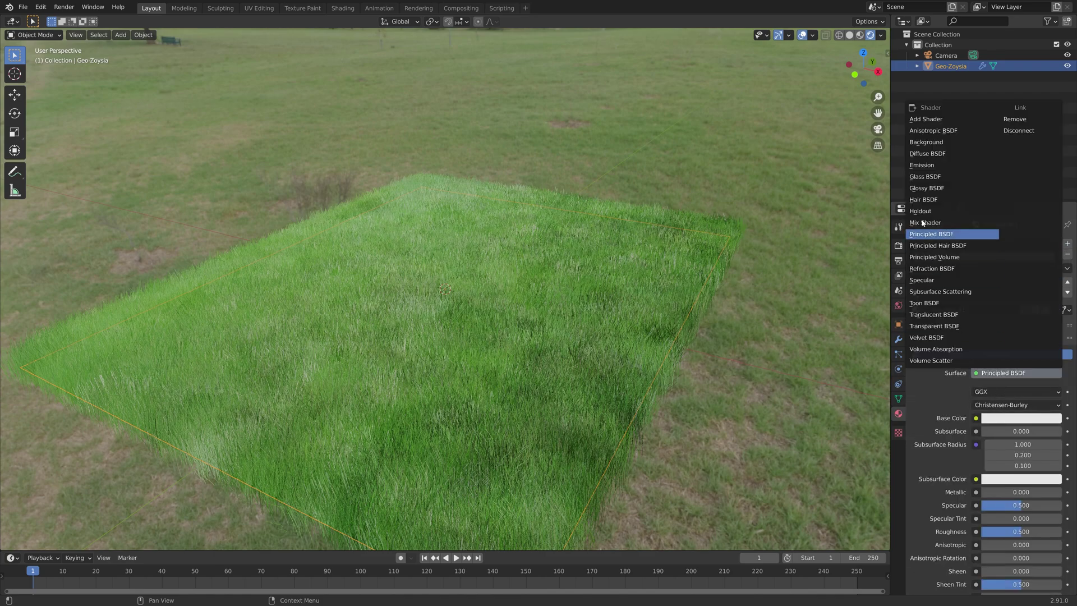
pyautogui.click(936, 155)
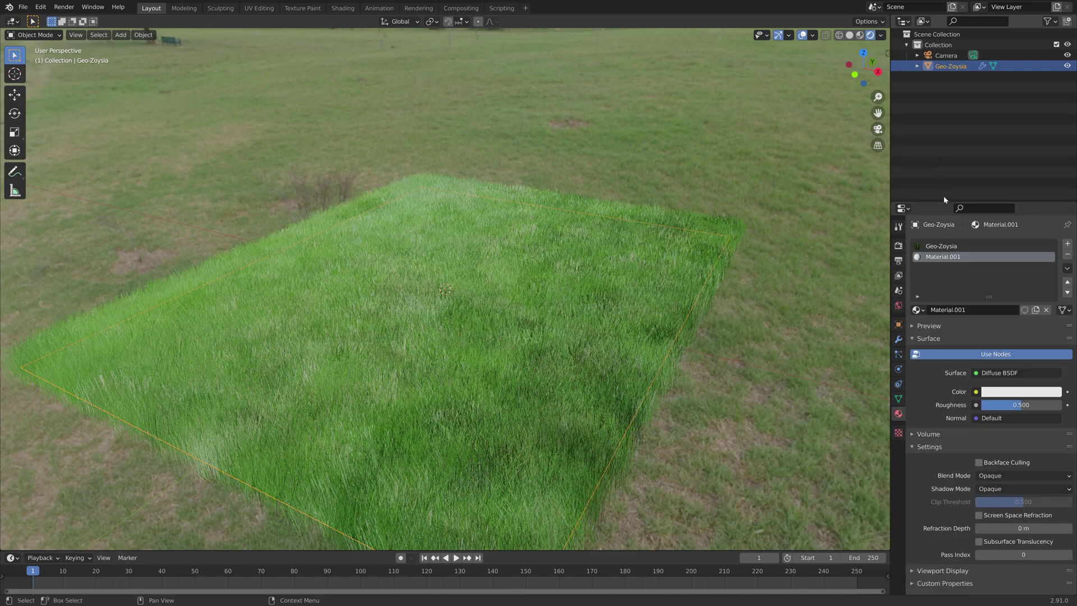
pyautogui.click(1001, 392)
pyautogui.click(991, 308)
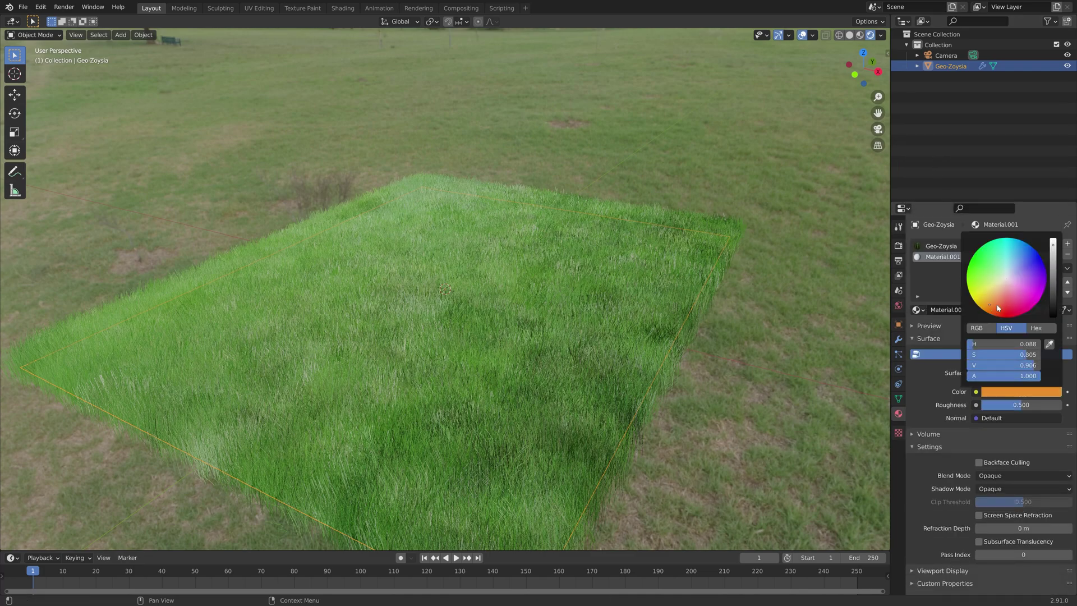
pyautogui.moveTo(1052, 293); pyautogui.dragTo(1053, 299)
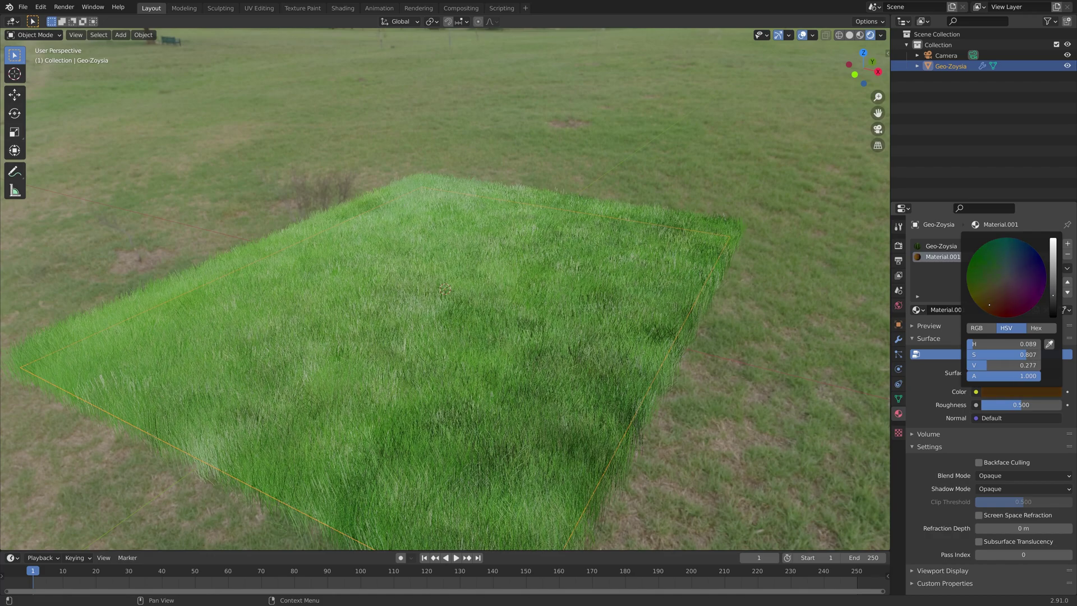
pyautogui.press('Tab')
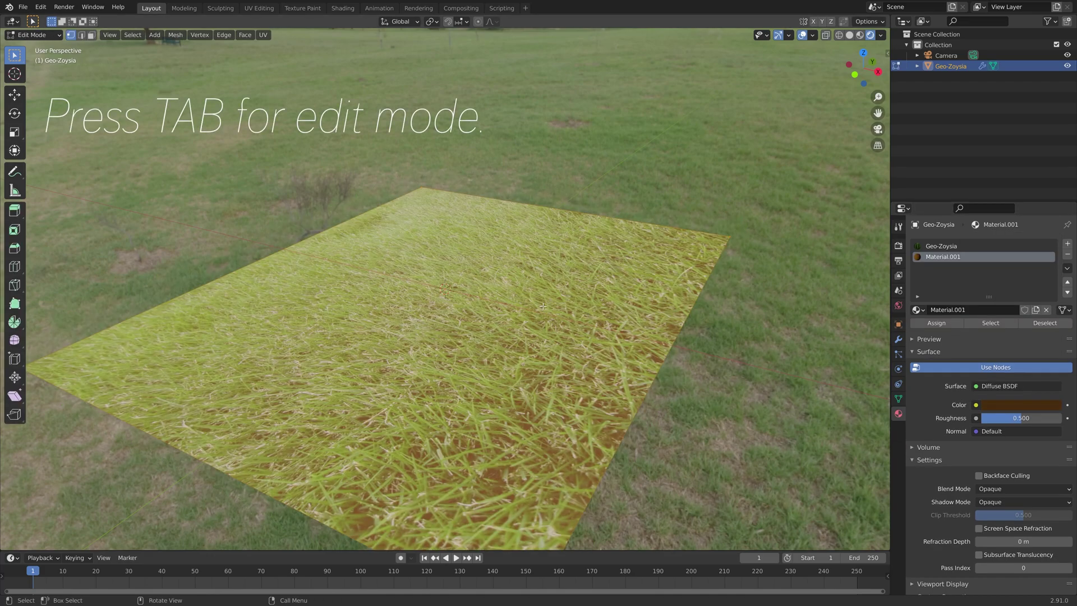
# - Assign the dark brown Material.001 to the plane, return to Object Mode, and hide viewport overlays
pyautogui.click(948, 323)
pyautogui.press('Tab')
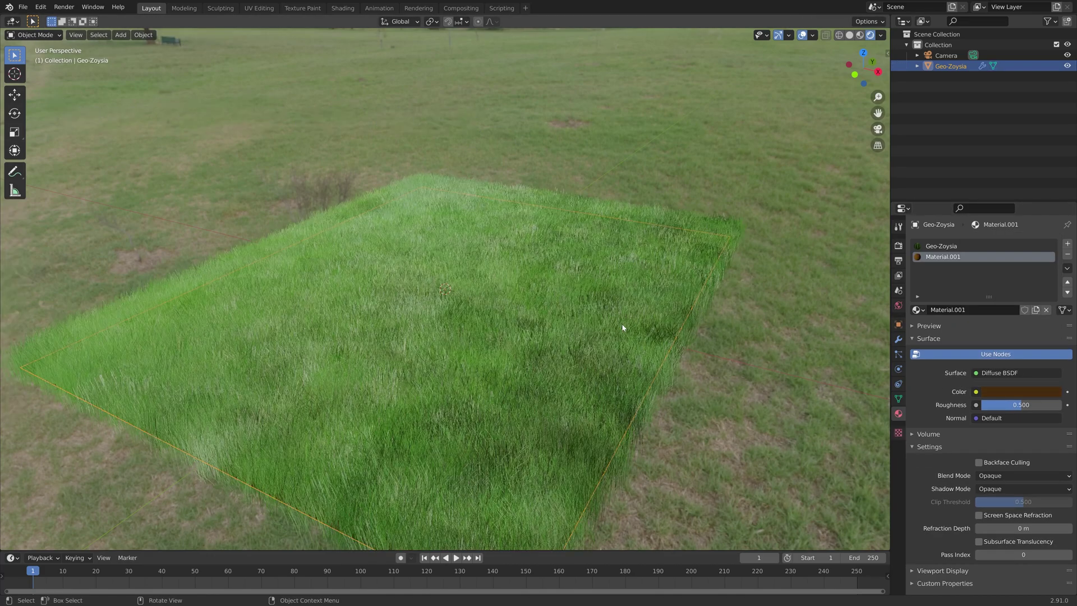
pyautogui.moveTo(622, 327); pyautogui.dragTo(619, 313, button='middle')
pyautogui.scroll(6, 619, 313)
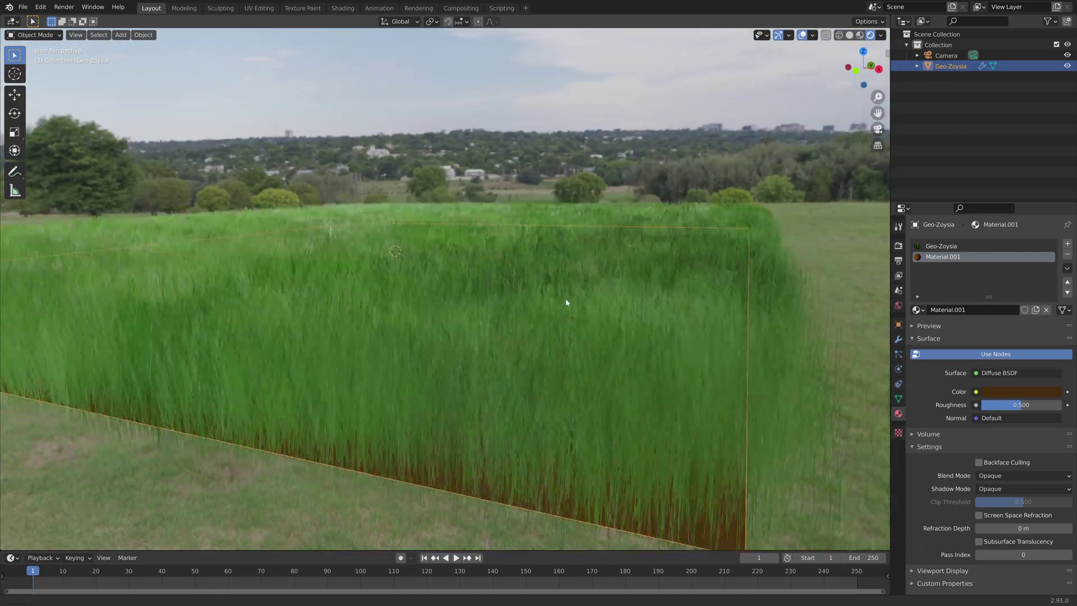
pyautogui.scroll(-2, 545, 293)
pyautogui.click(803, 38)
pyautogui.moveTo(729, 146); pyautogui.dragTo(472, 234, button='middle')
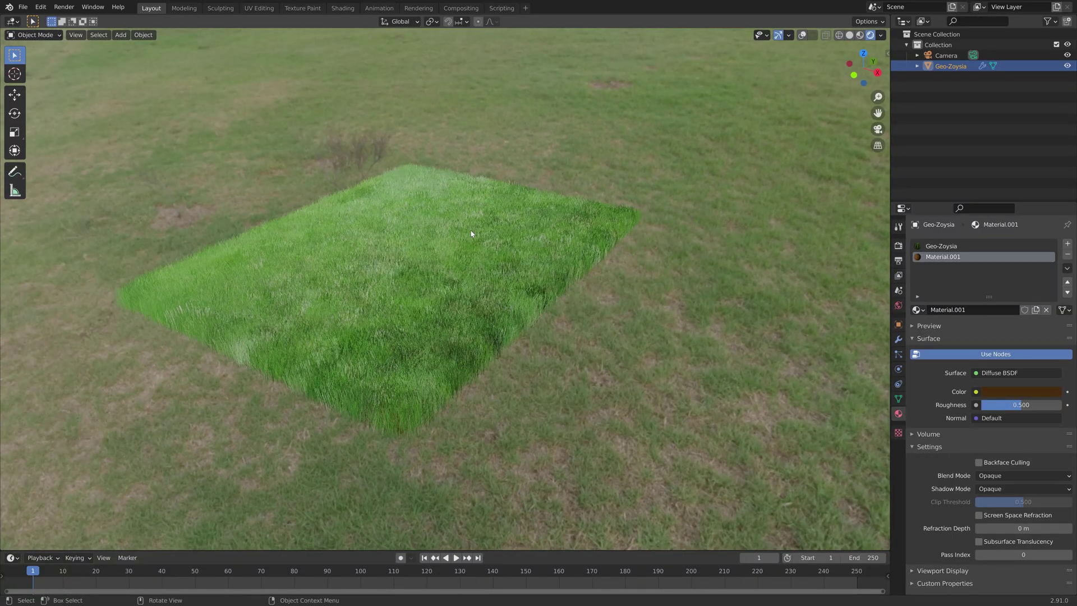
# - Align the camera to the view, lock it, and move it close above the grass patch
pyautogui.press('ctrl+alt+KP_0')
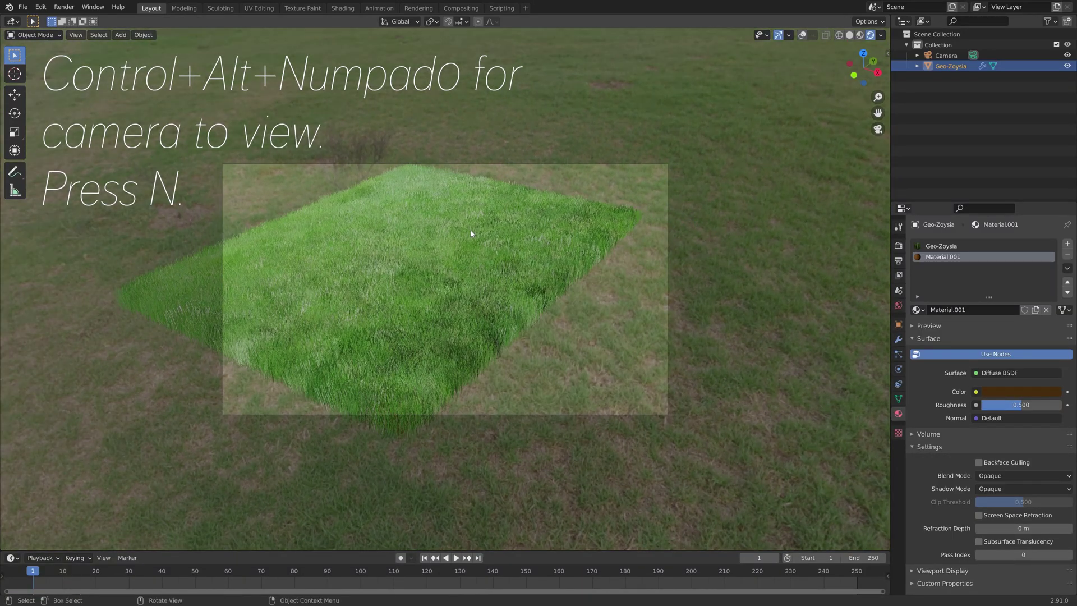
pyautogui.press('n')
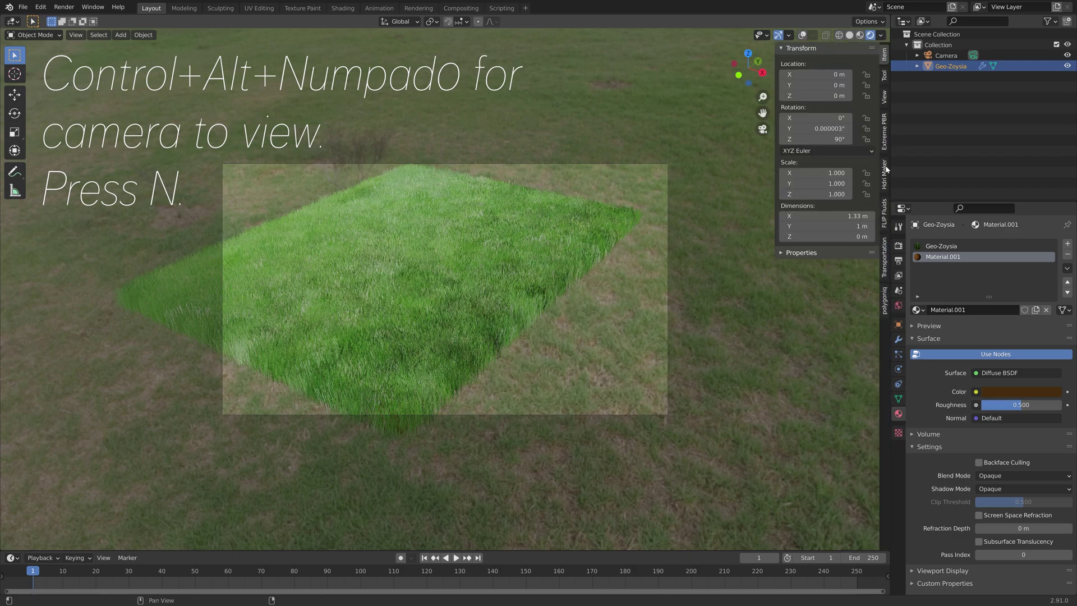
pyautogui.click(884, 97)
pyautogui.click(820, 177)
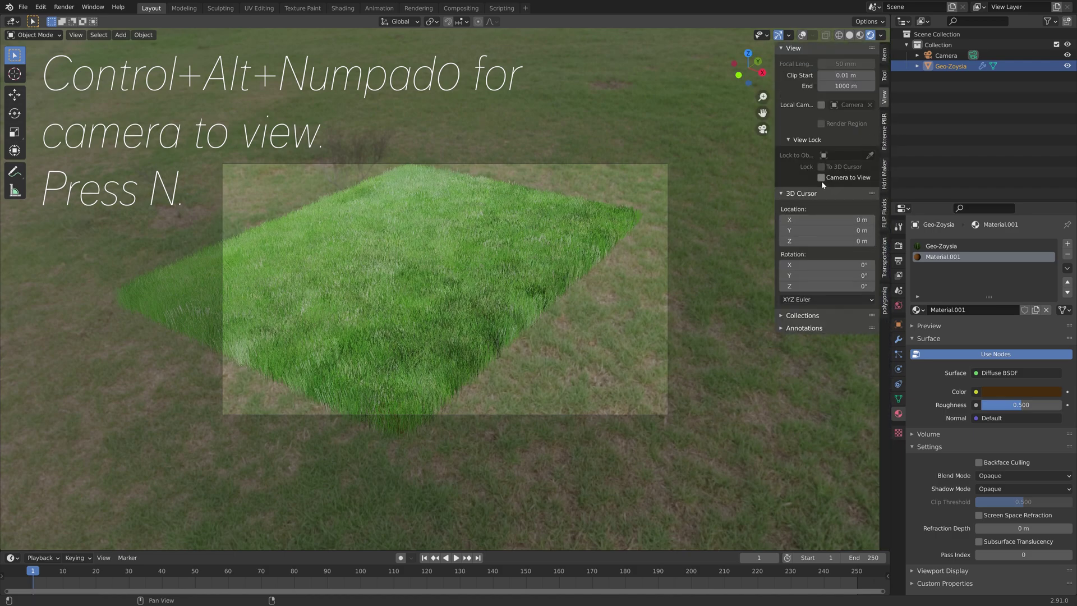
pyautogui.moveTo(621, 242); pyautogui.dragTo(540, 321, button='middle')
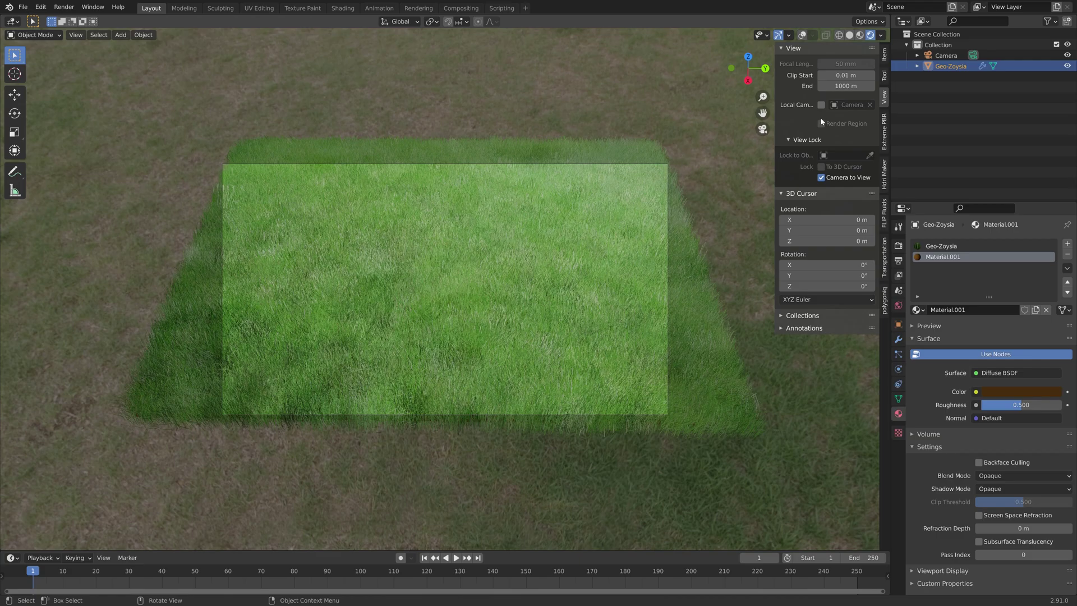
pyautogui.click(512, 298)
pyautogui.press('g')
pyautogui.click(508, 294)
pyautogui.scroll(-5, 508, 294)
pyautogui.click(821, 177)
pyautogui.scroll(5, 516, 301)
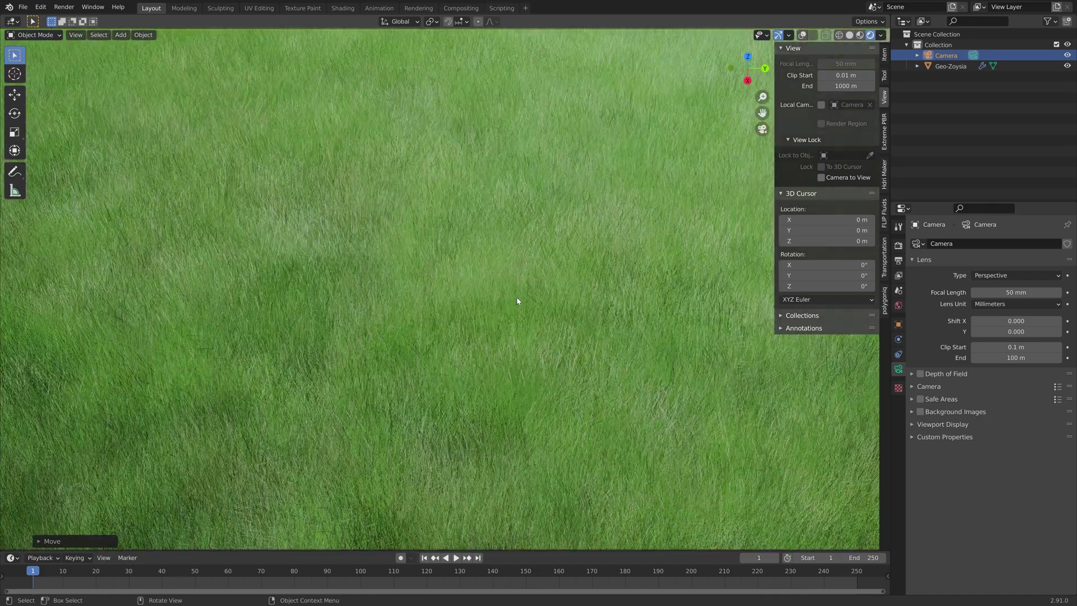
# - Enable Ambient Occlusion with Factor 0.33 and Distance 0.2 m
pyautogui.scroll(-3, 516, 301)
pyautogui.click(898, 245)
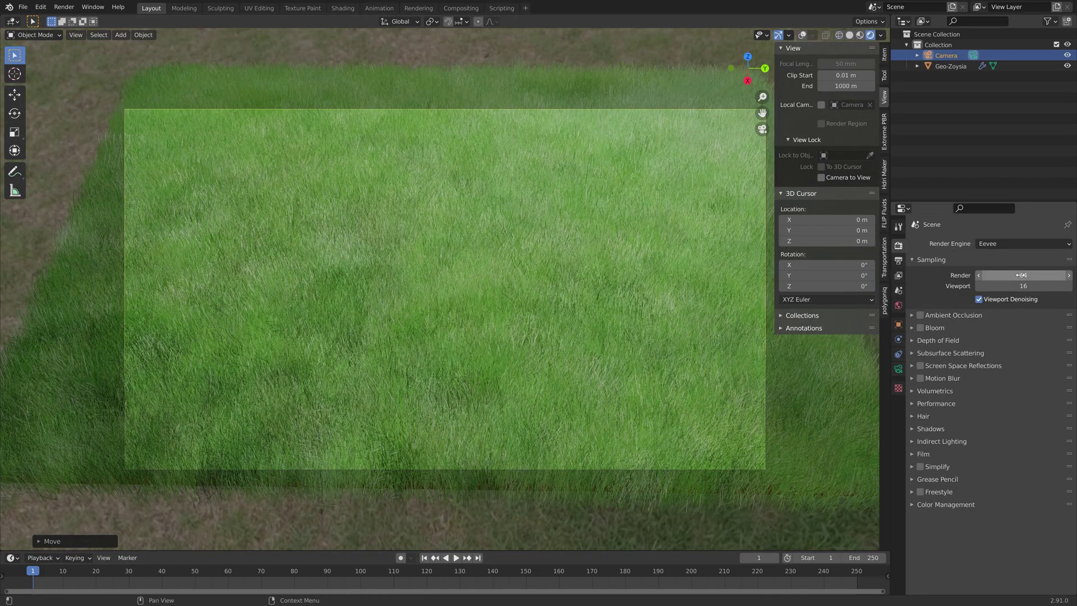
pyautogui.click(920, 315)
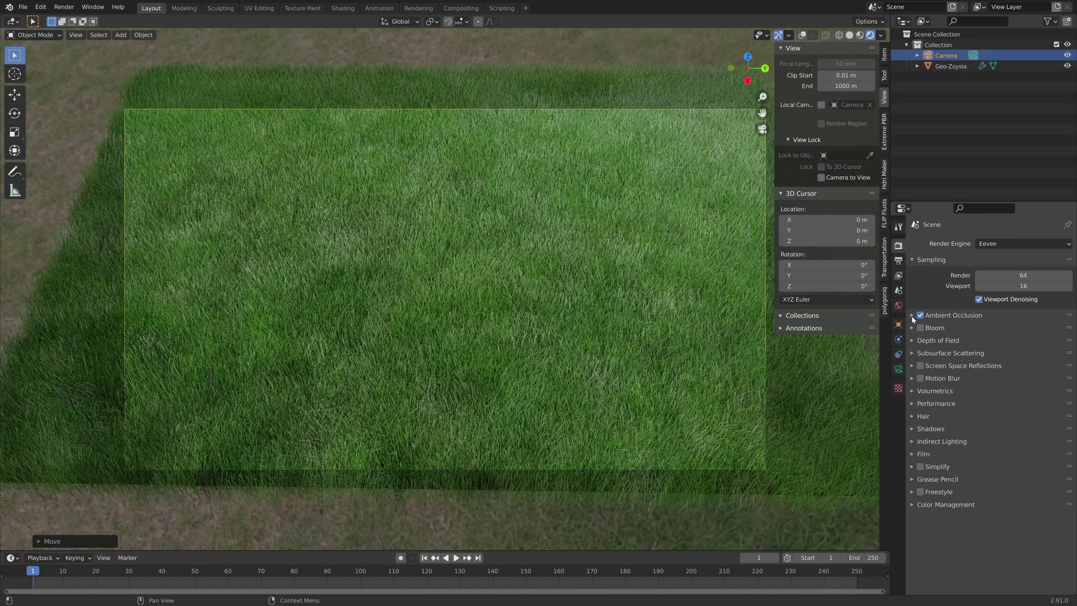
pyautogui.click(910, 315)
pyautogui.moveTo(1016, 342); pyautogui.dragTo(954, 342)
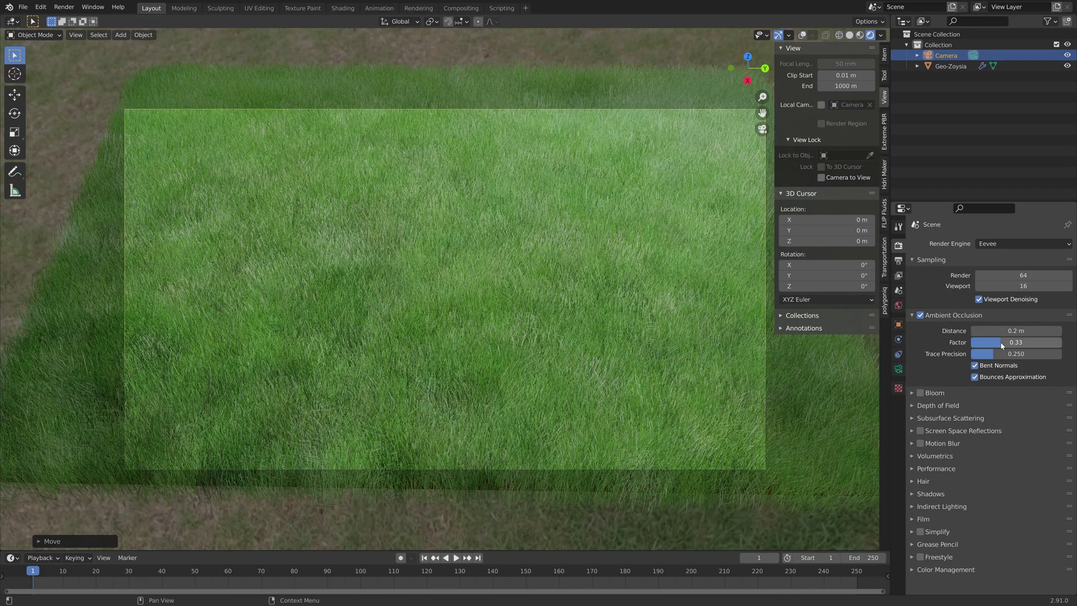
pyautogui.moveTo(1016, 331); pyautogui.dragTo(1029, 330)
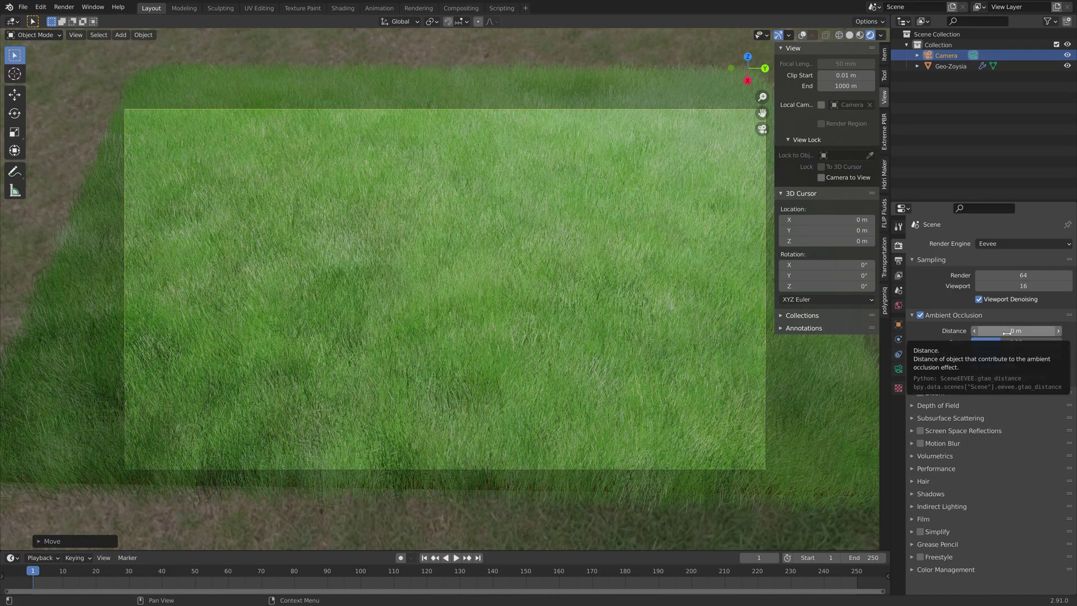
pyautogui.press('BackSpace')
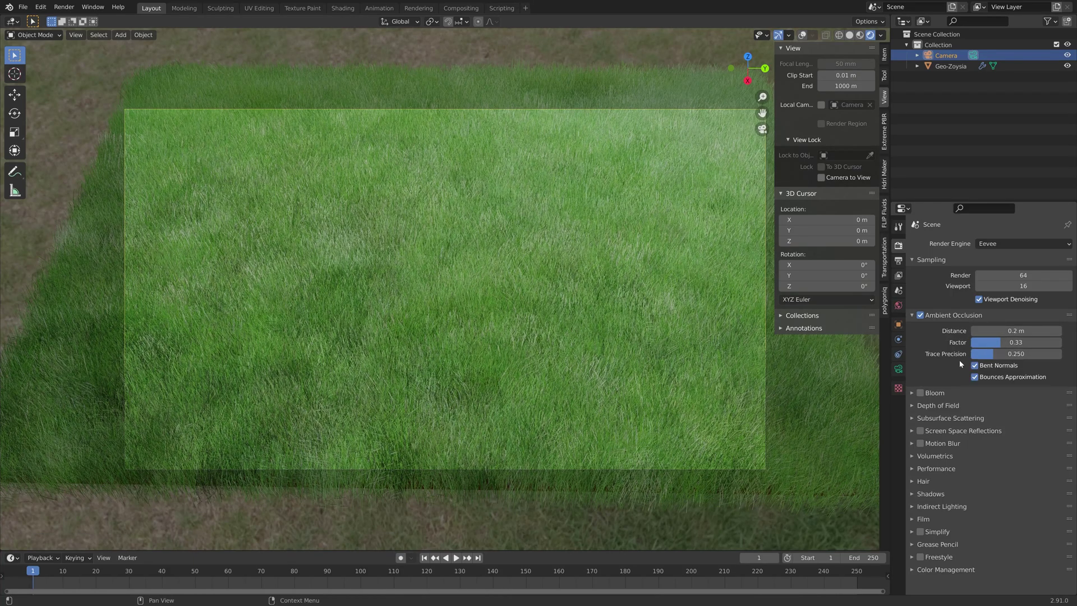
pyautogui.click(899, 260)
# - Set Resolution % to 200 and render the current frame as an image
pyautogui.click(1023, 277)
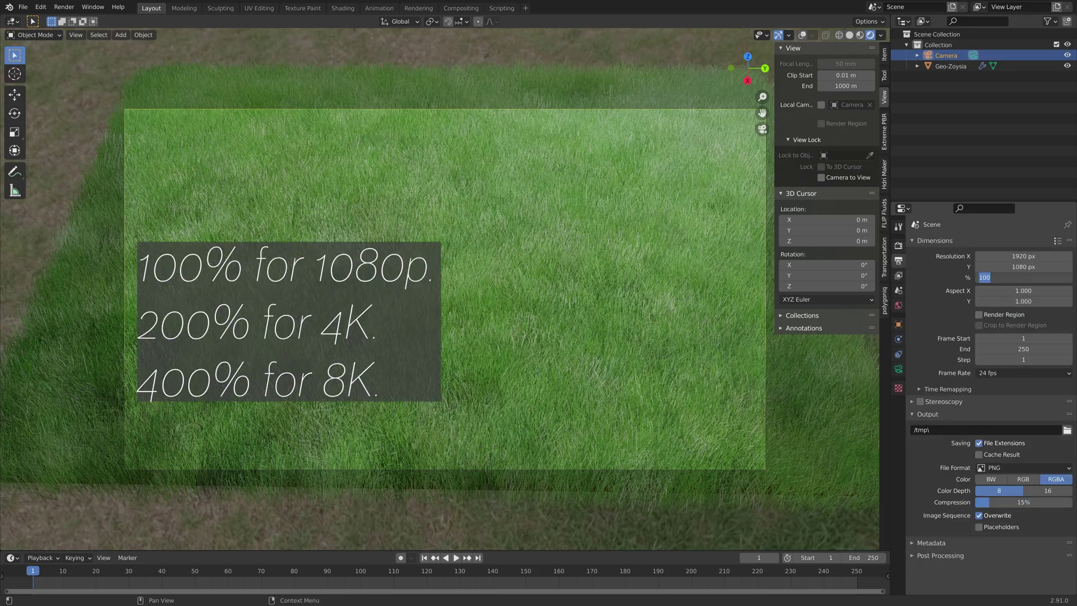
pyautogui.write('200')
pyautogui.press('Return')
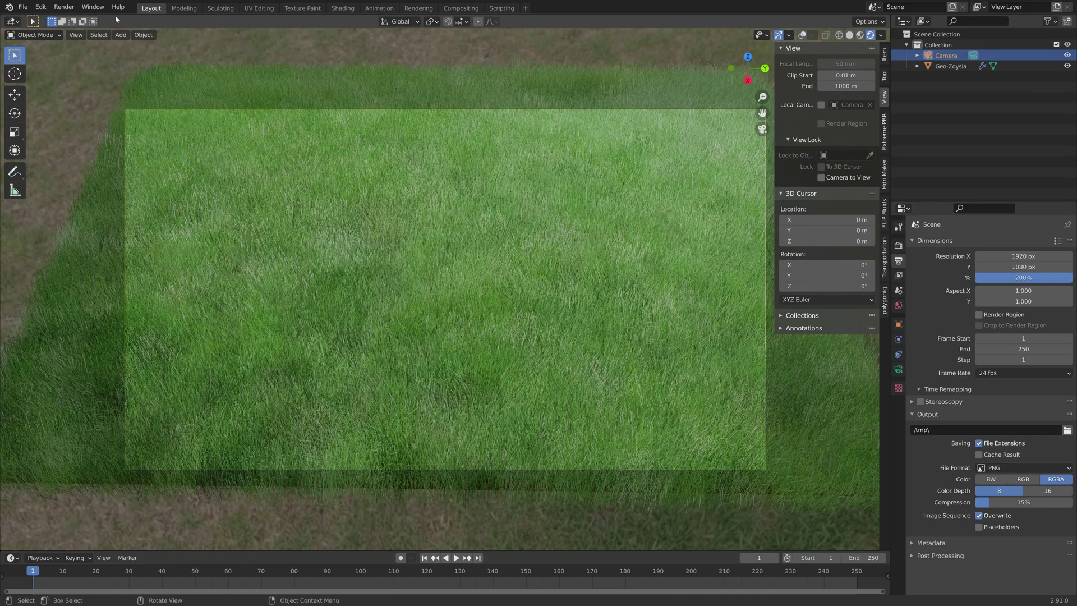
pyautogui.click(66, 7)
pyautogui.click(77, 18)
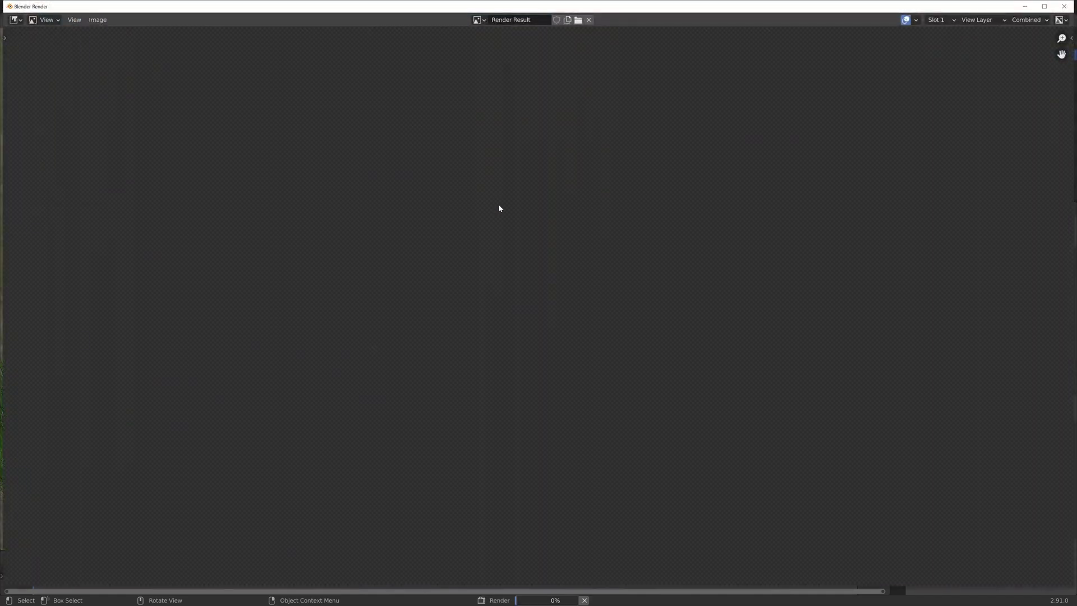